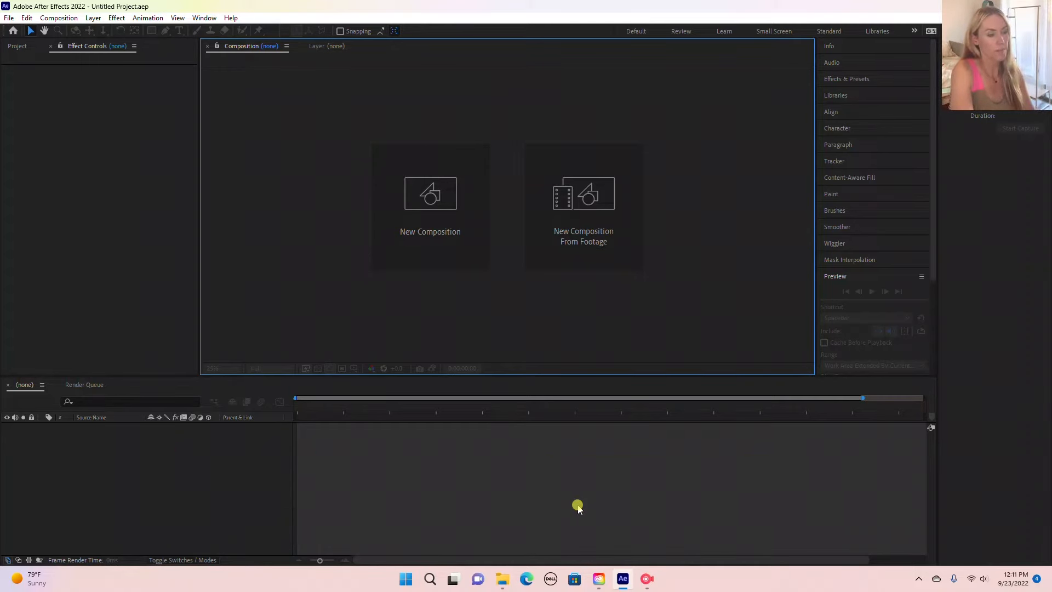
Create a composition named textanimation with the HDTV 1080 29.97 preset and a duration of 0;00;05;00
click(439, 191)
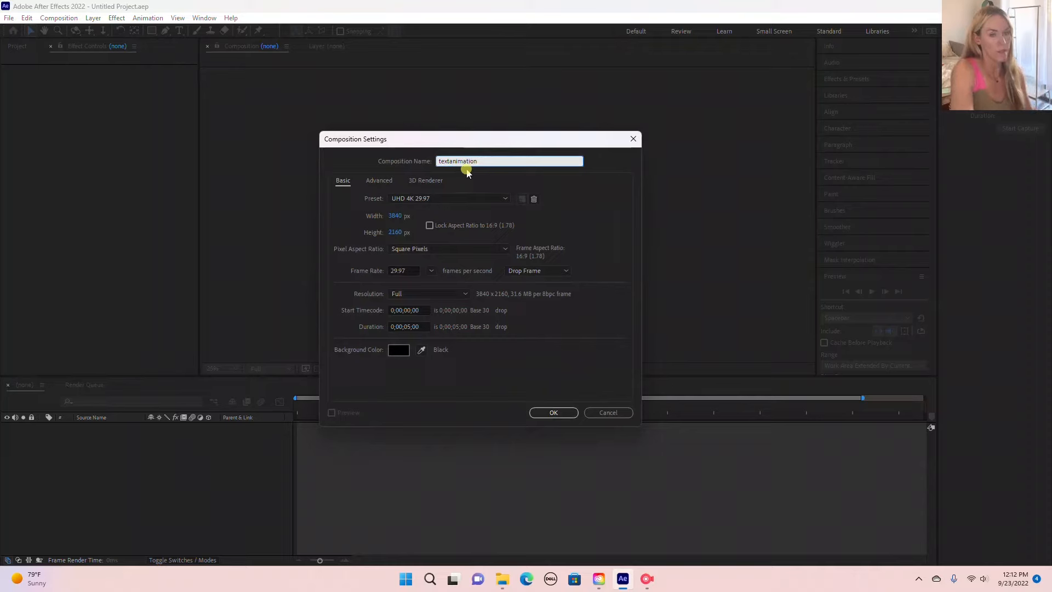
click(501, 197)
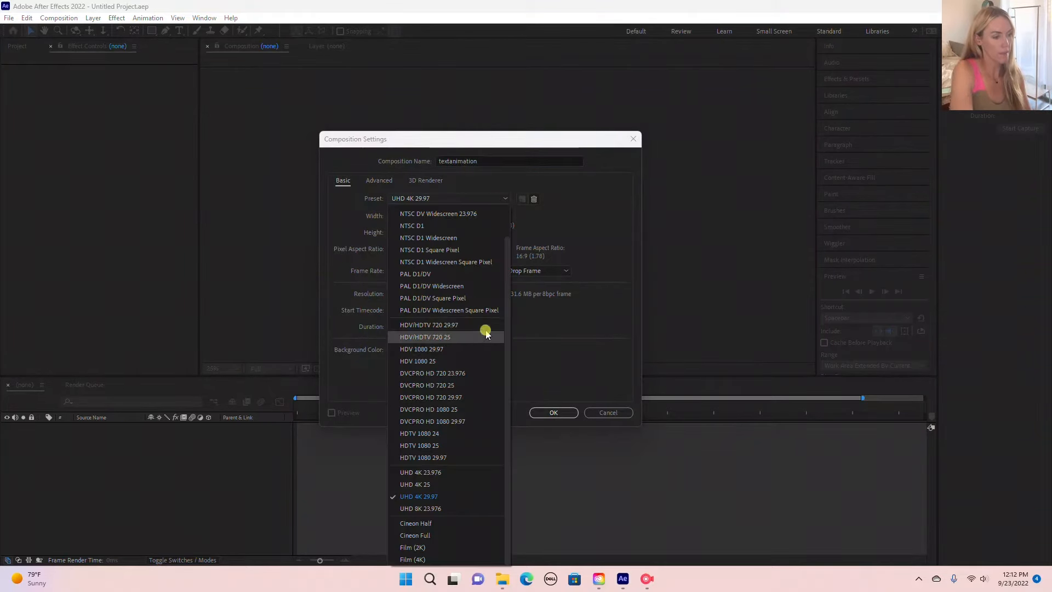
click(419, 459)
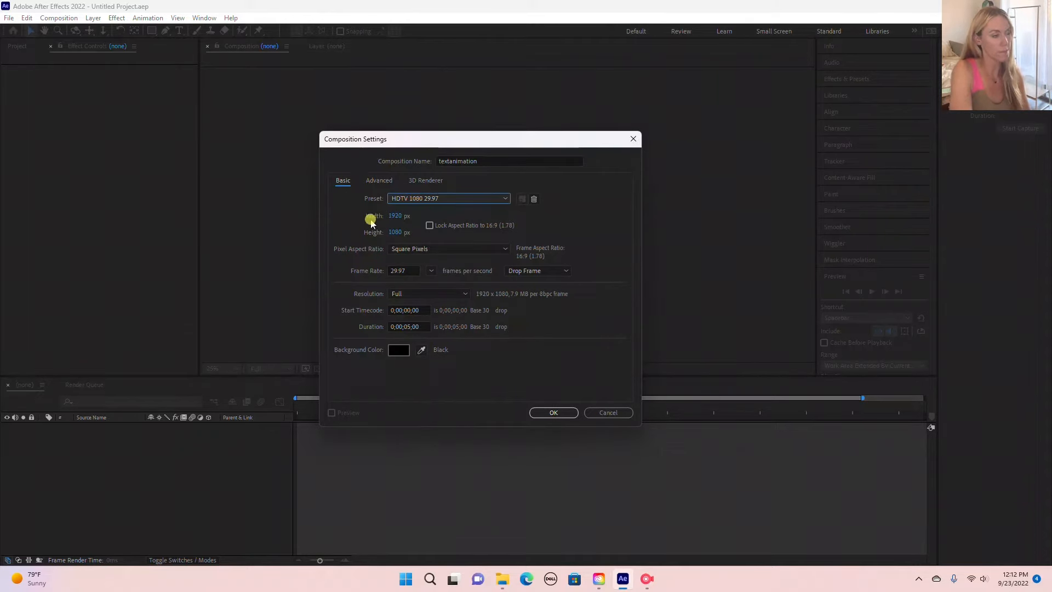
click(408, 326)
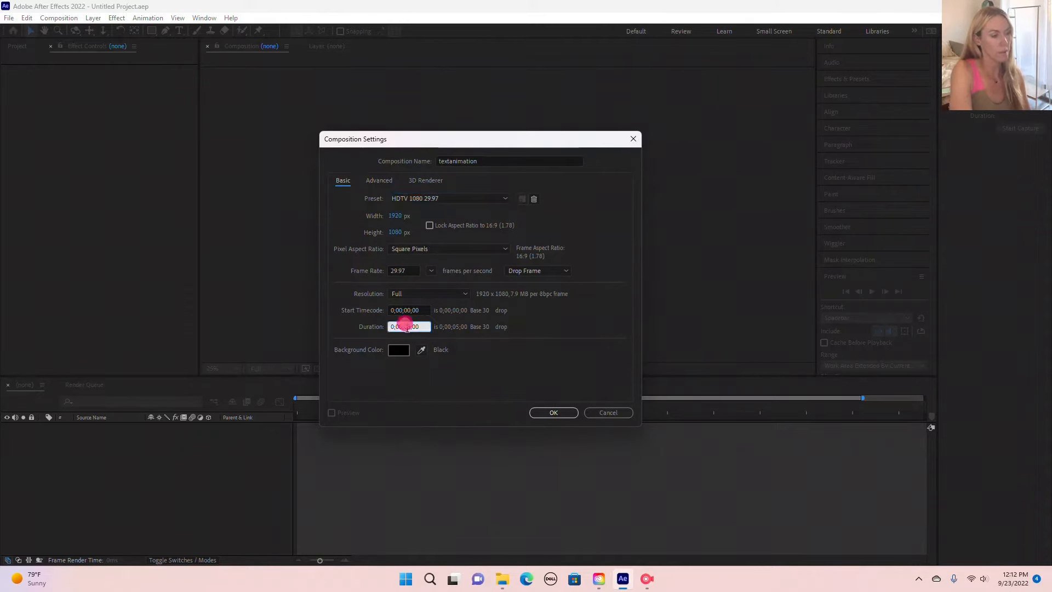
key(BackSpace)
text(5)
click(497, 350)
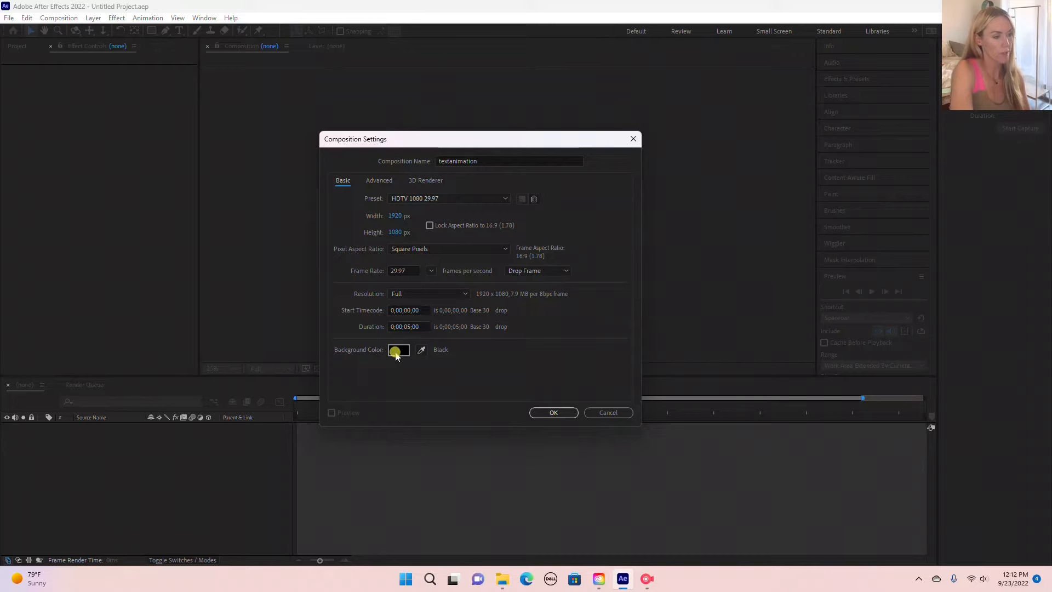
click(555, 412)
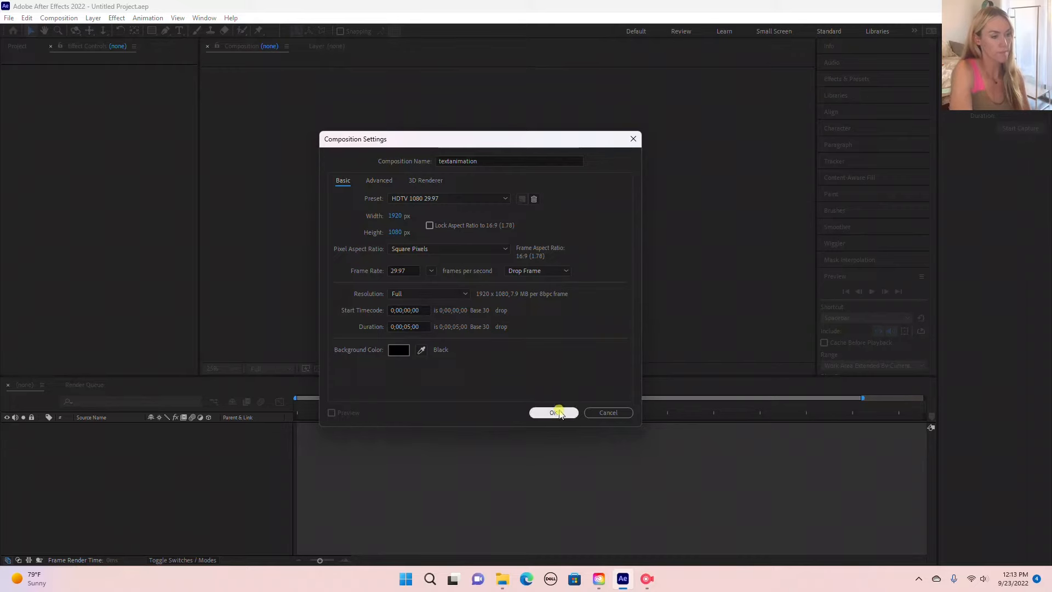
click(543, 412)
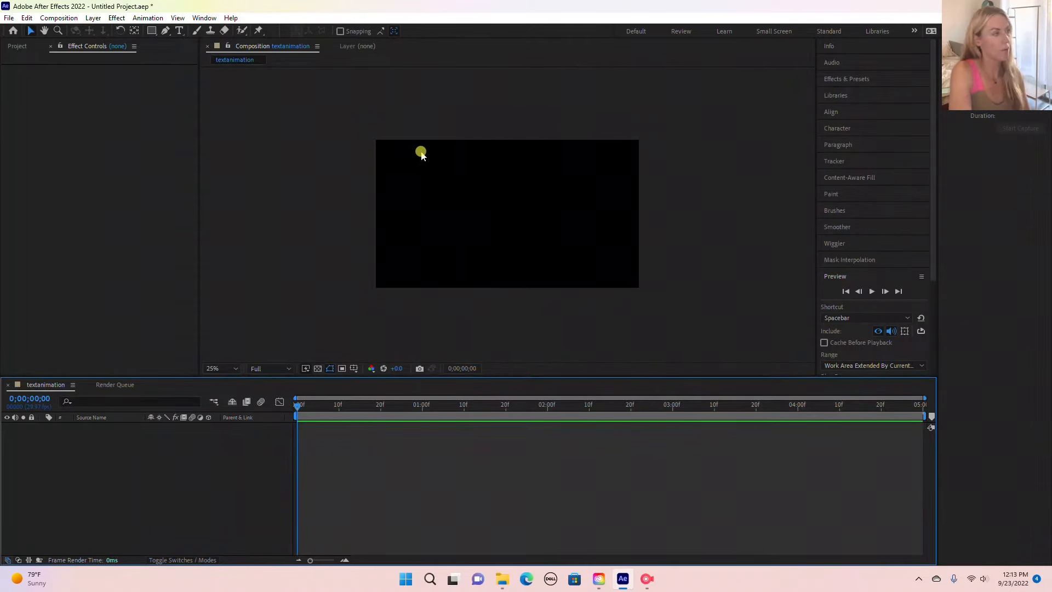
Create a black solid layer named bg at 1920 x 1080 px
click(93, 19)
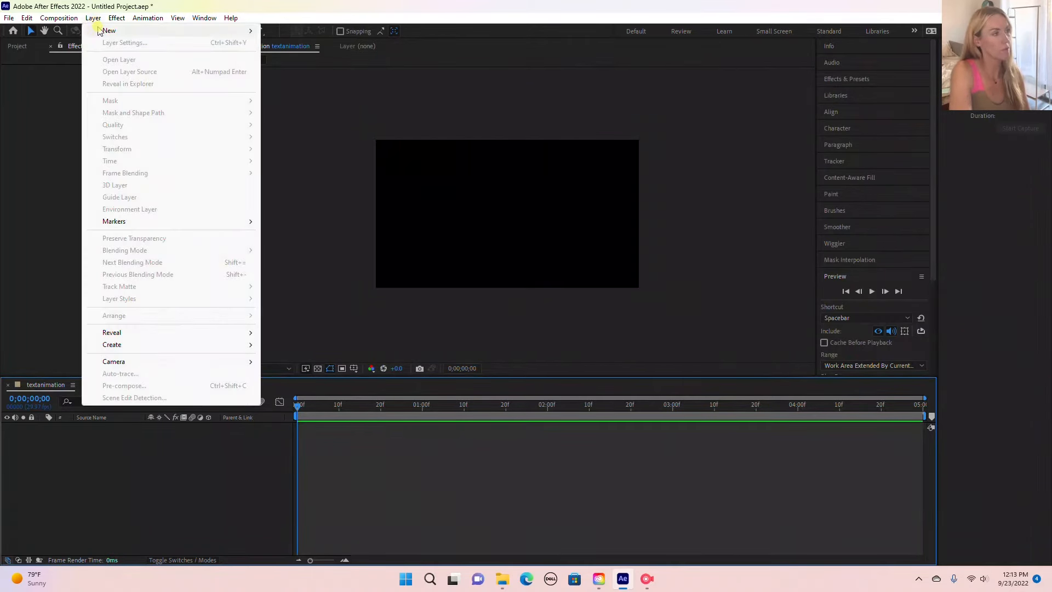
mouse_move(104, 31)
click(280, 41)
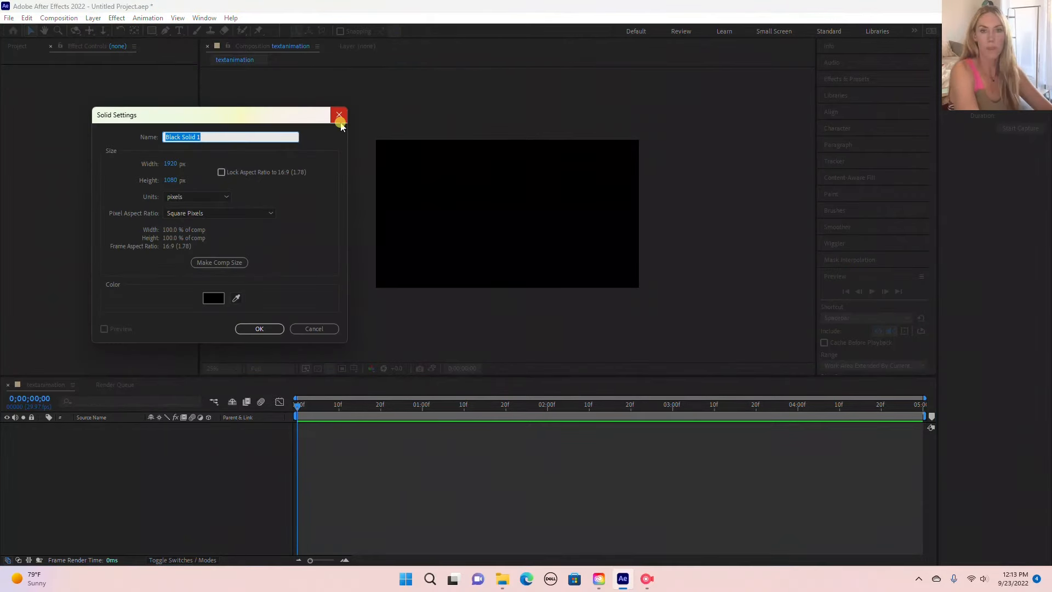
text(bg)
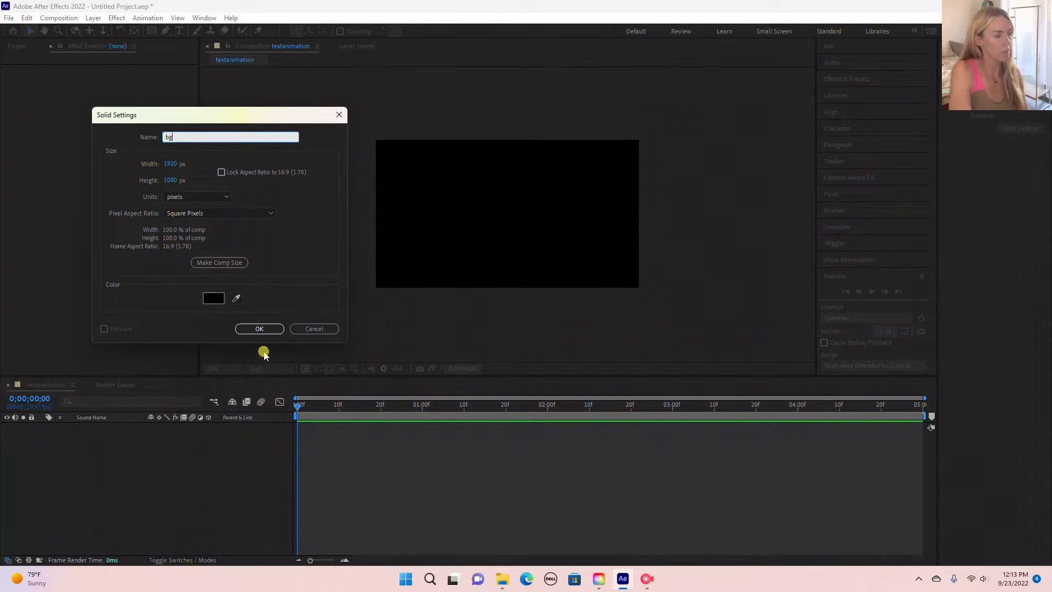
click(260, 329)
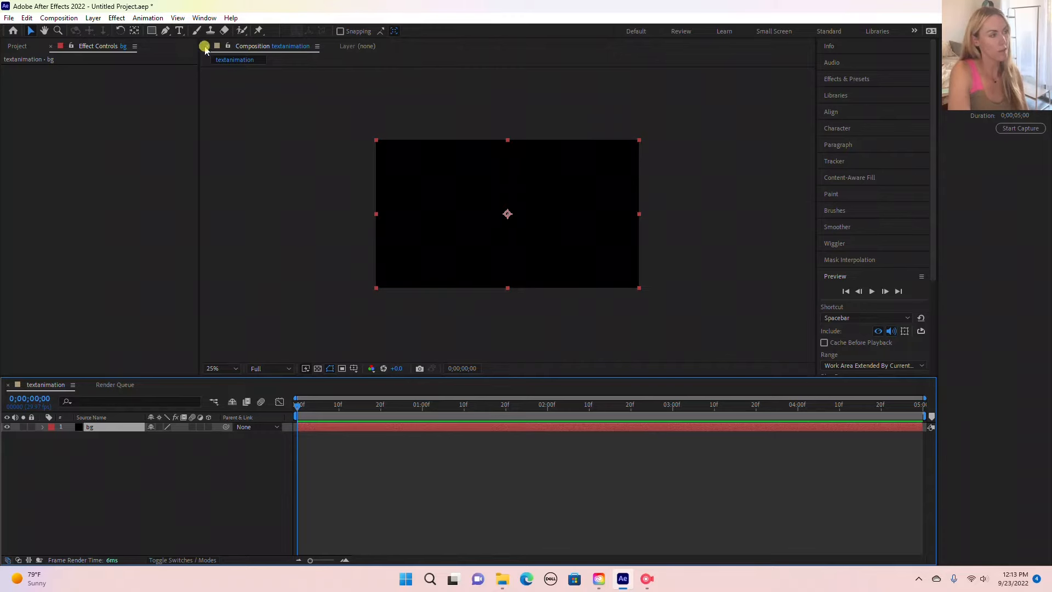
Add a horizontal text layer reading ACTIVE in the composition with the Horizontal Type Tool
click(179, 31)
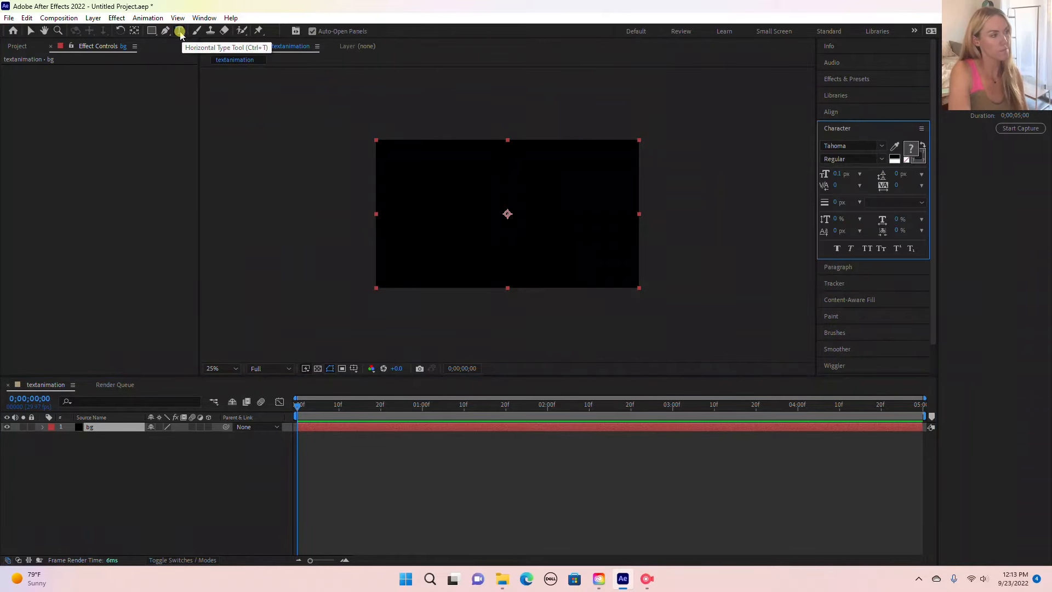
click(180, 32)
drag(180, 32, 228, 34)
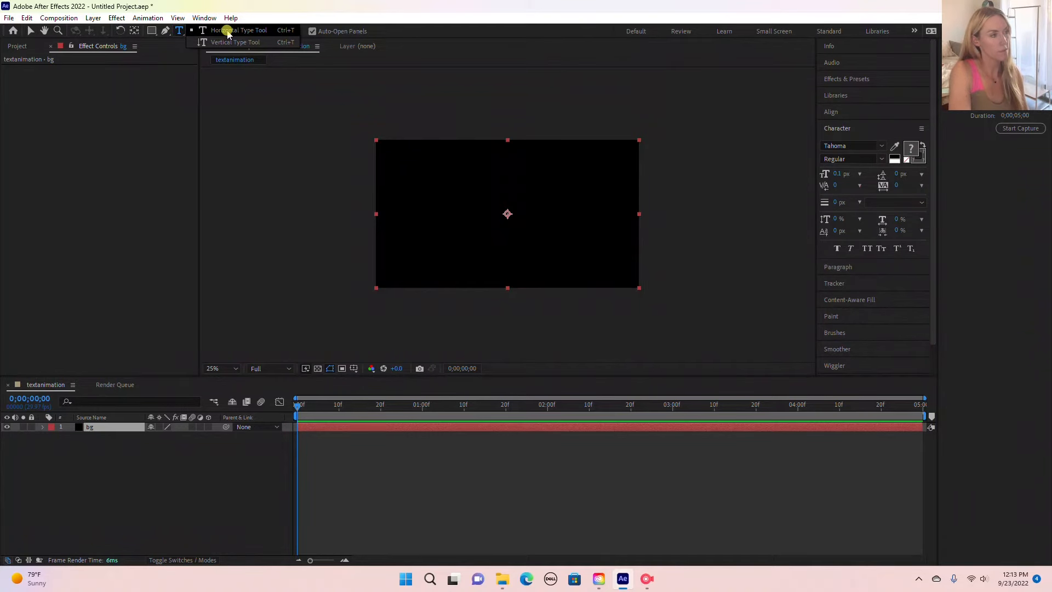
drag(228, 34, 228, 34)
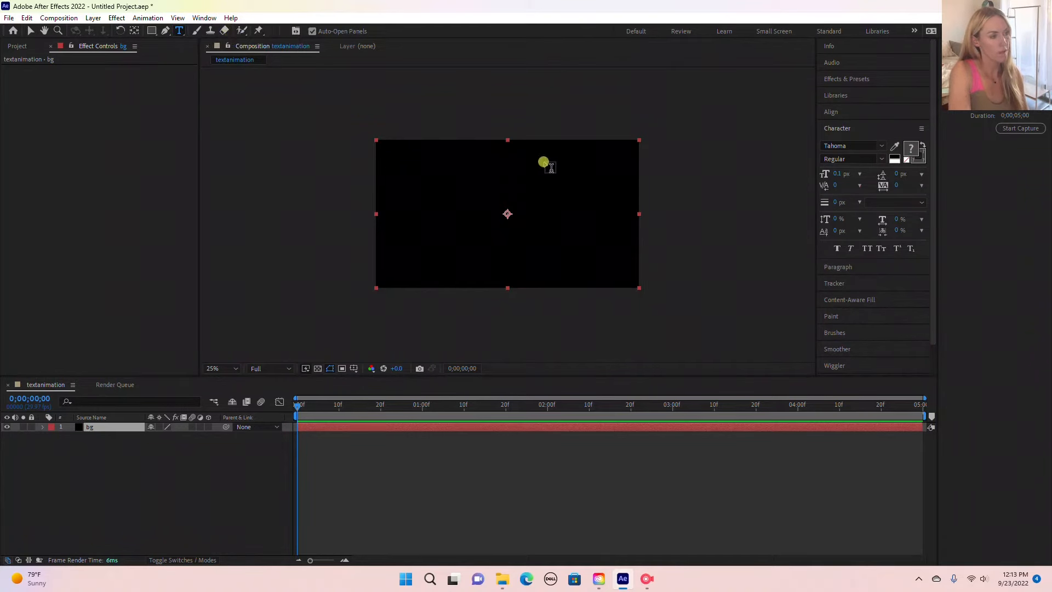
scroll(450, 179, down, 1)
scroll(450, 179, up, 3)
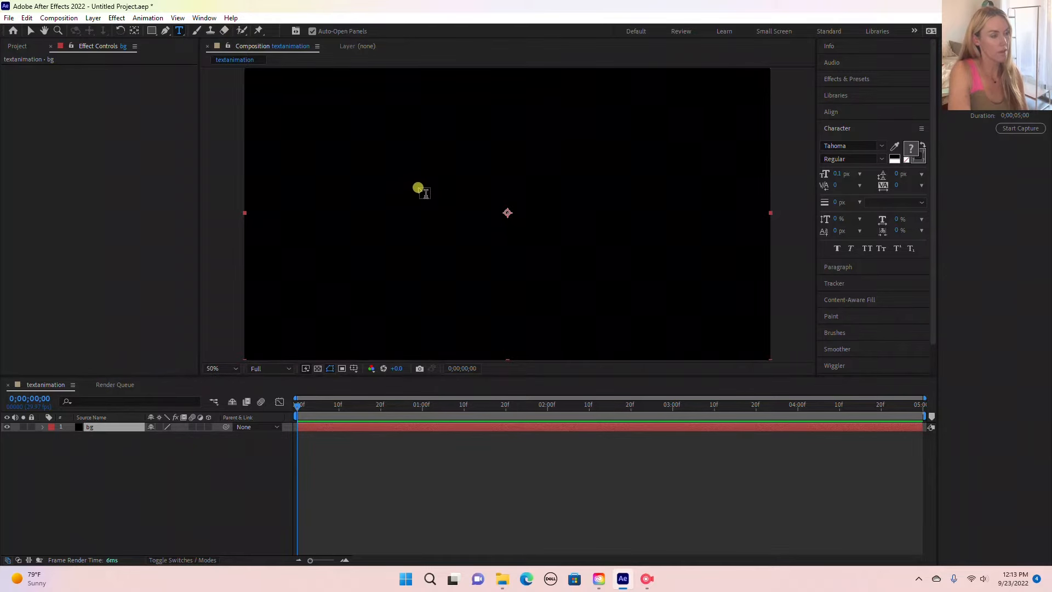
click(420, 189)
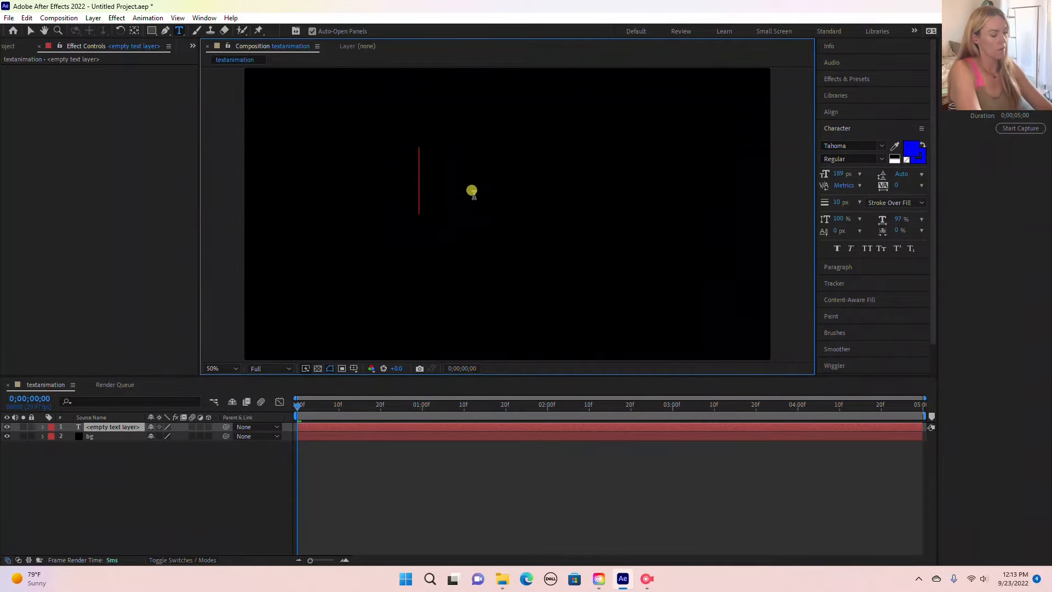
text(a)
key(BackSpace)
text(ACTIVE)
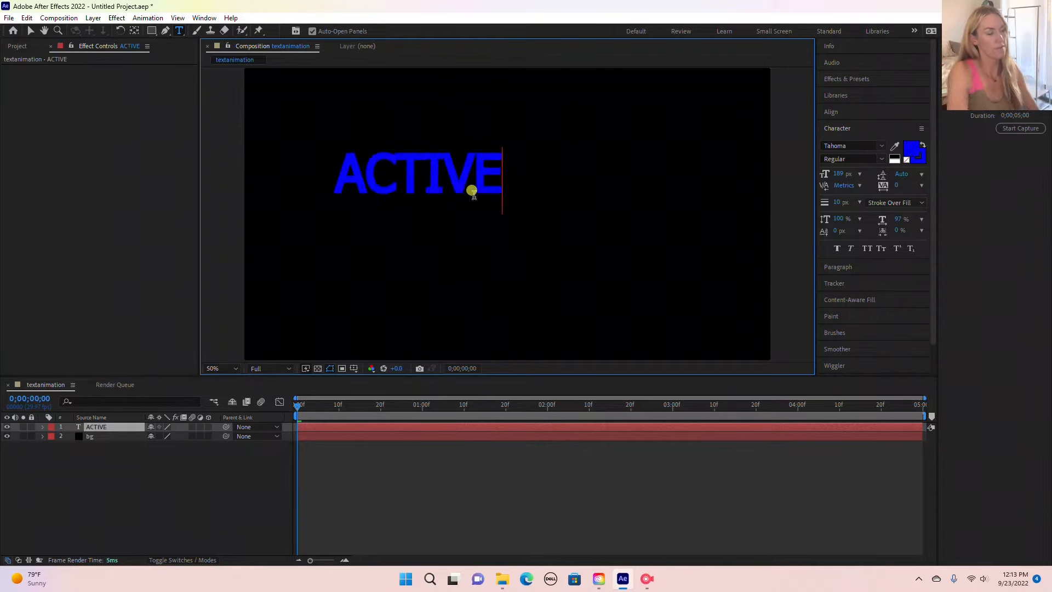
click(29, 32)
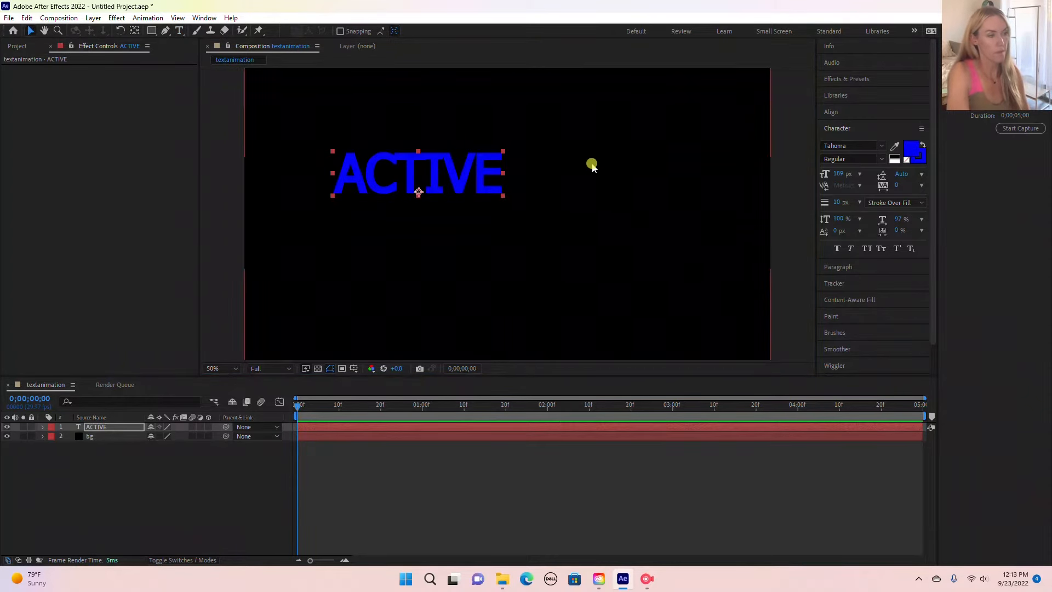
Scale up the ACTIVE text to a bit over half the frame width and position it near the composition's center
drag(501, 150, 531, 135)
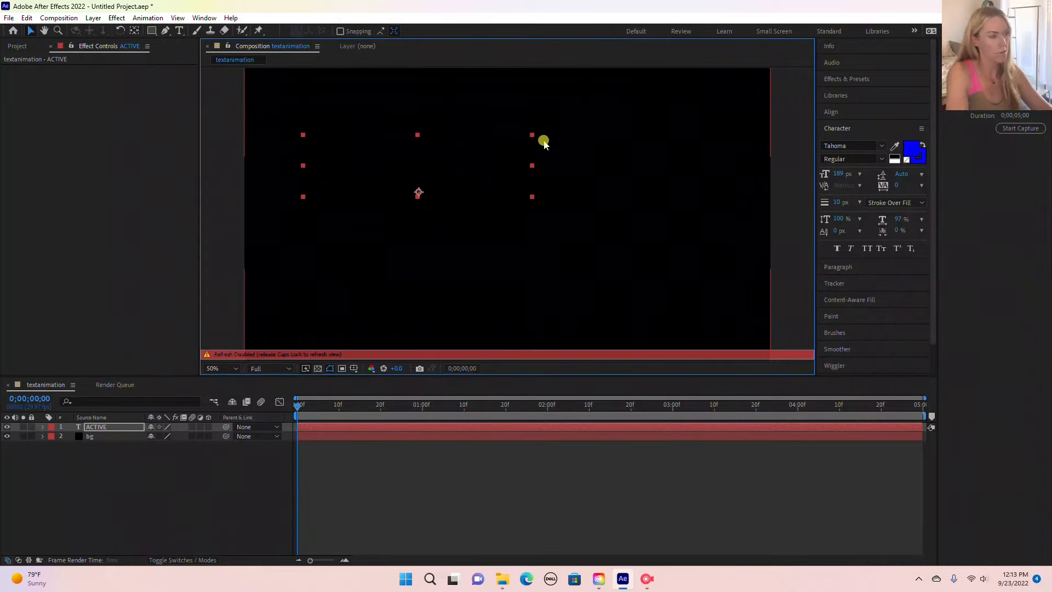
key(Caps_Lock)
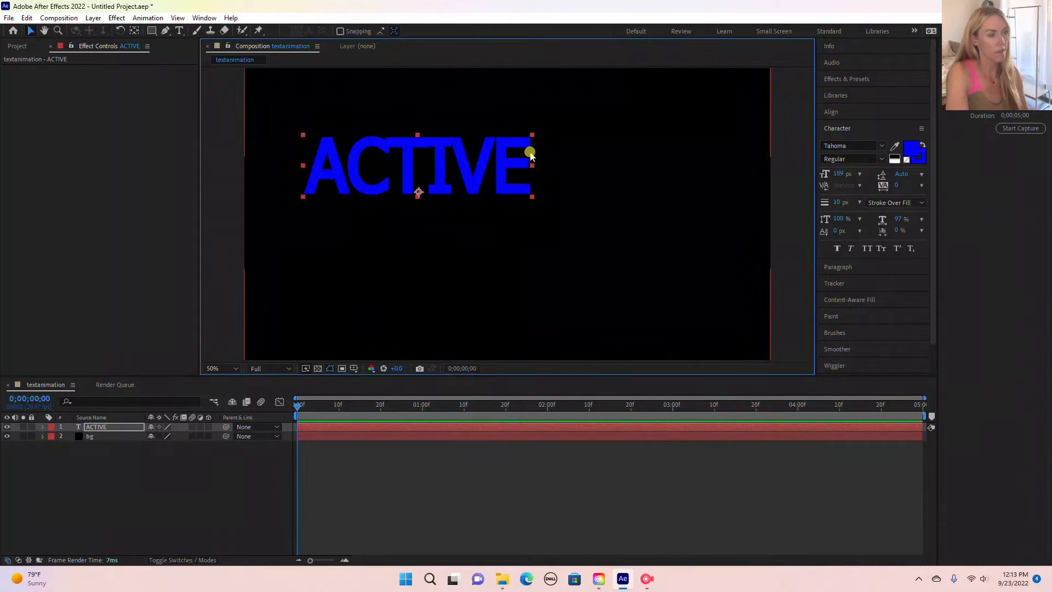
drag(531, 135, 569, 120)
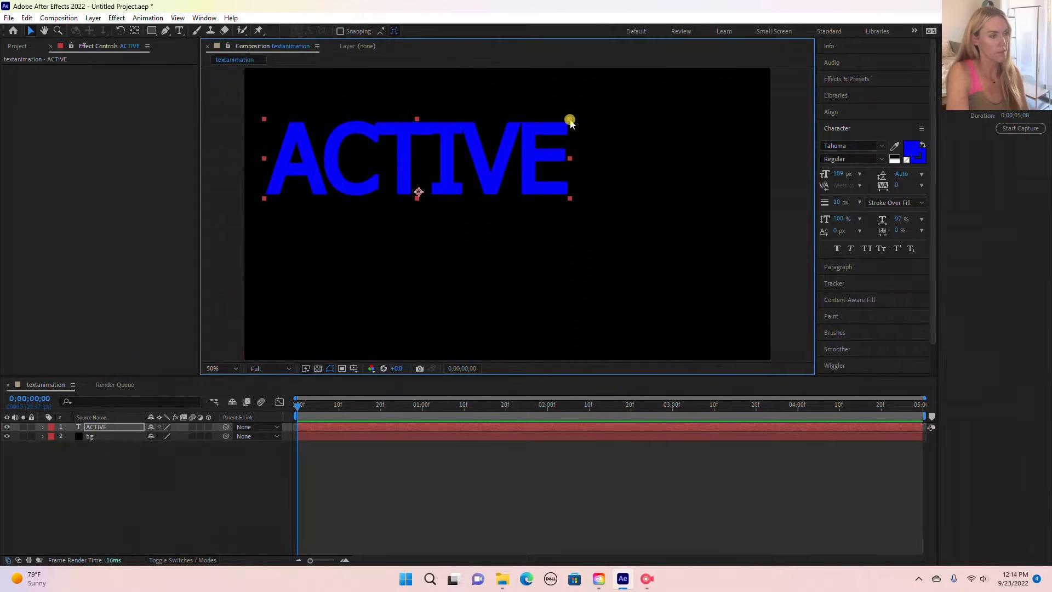
drag(492, 159, 571, 207)
key(comma)
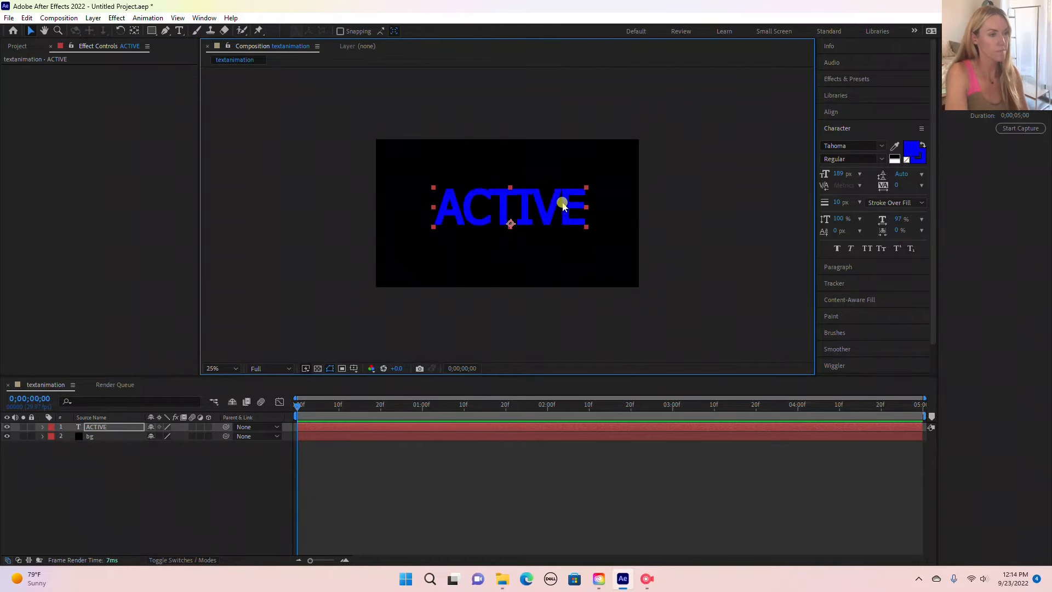
mouse_move(553, 207)
mouse_down()
mouse_move(597, 181)
mouse_move(536, 200)
mouse_up()
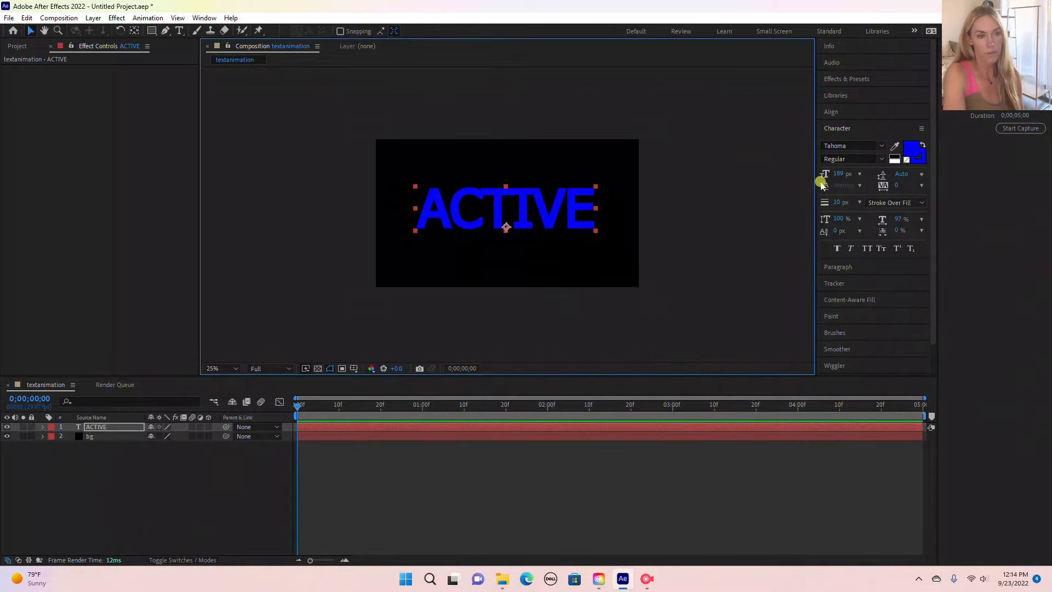
Set the ACTIVE text's font size to 190 px and nudge the text into horizontal alignment with the frame's center
click(835, 169)
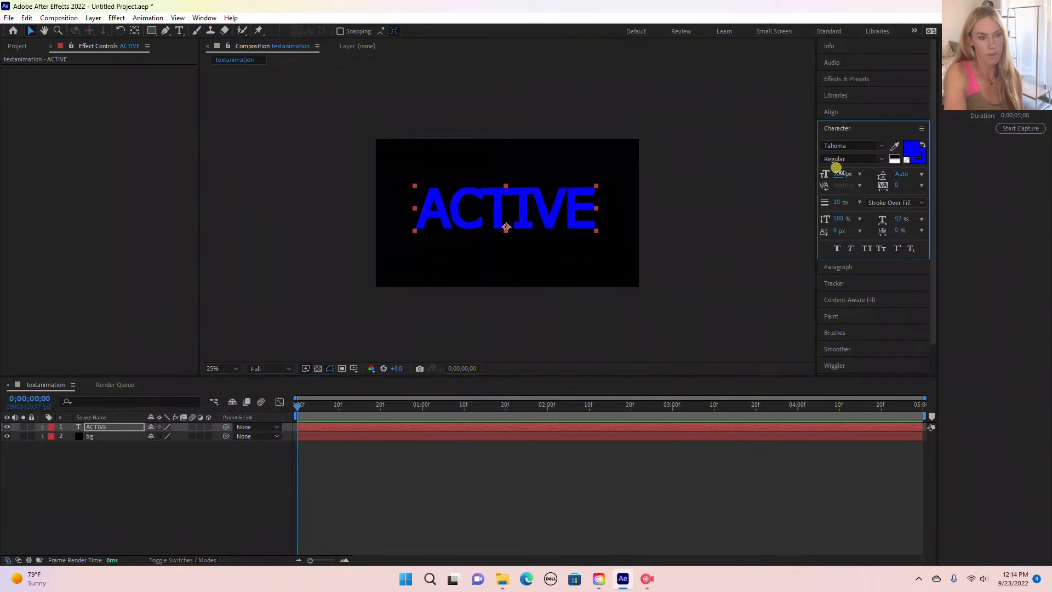
drag(835, 169, 841, 170)
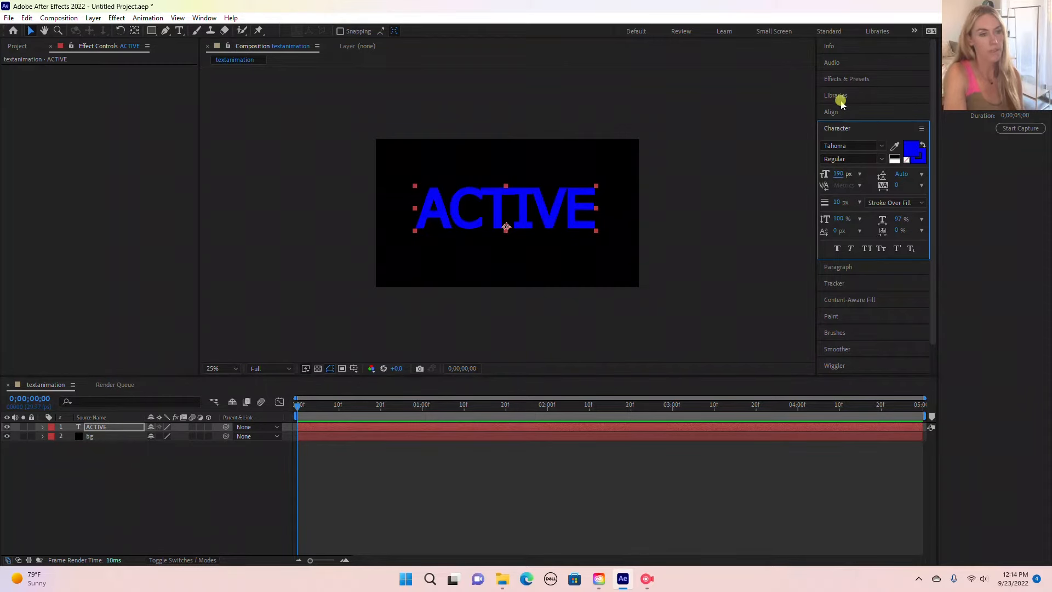
click(204, 18)
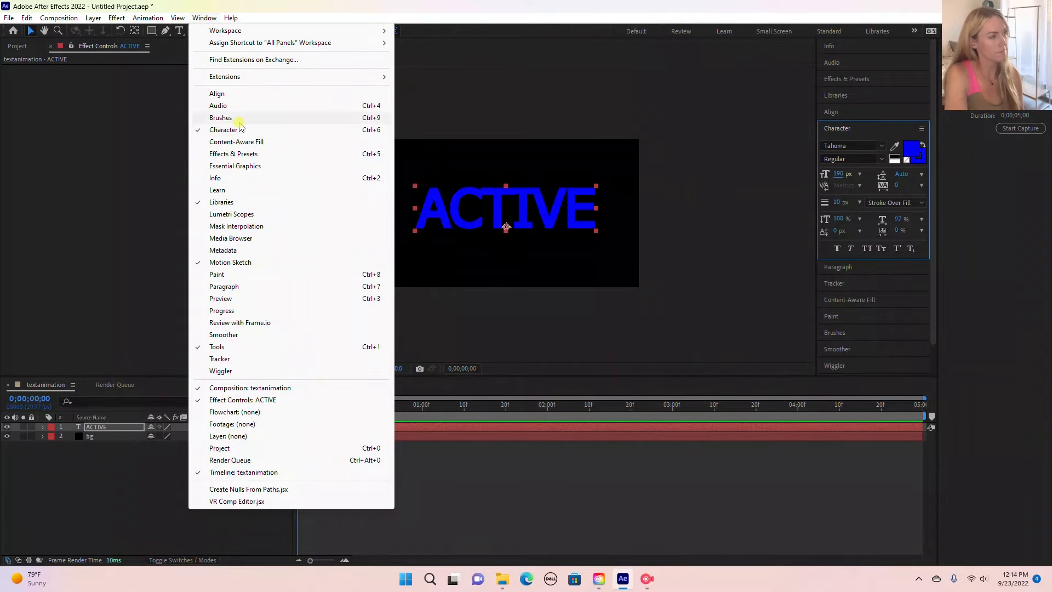
click(204, 18)
drag(504, 199, 507, 199)
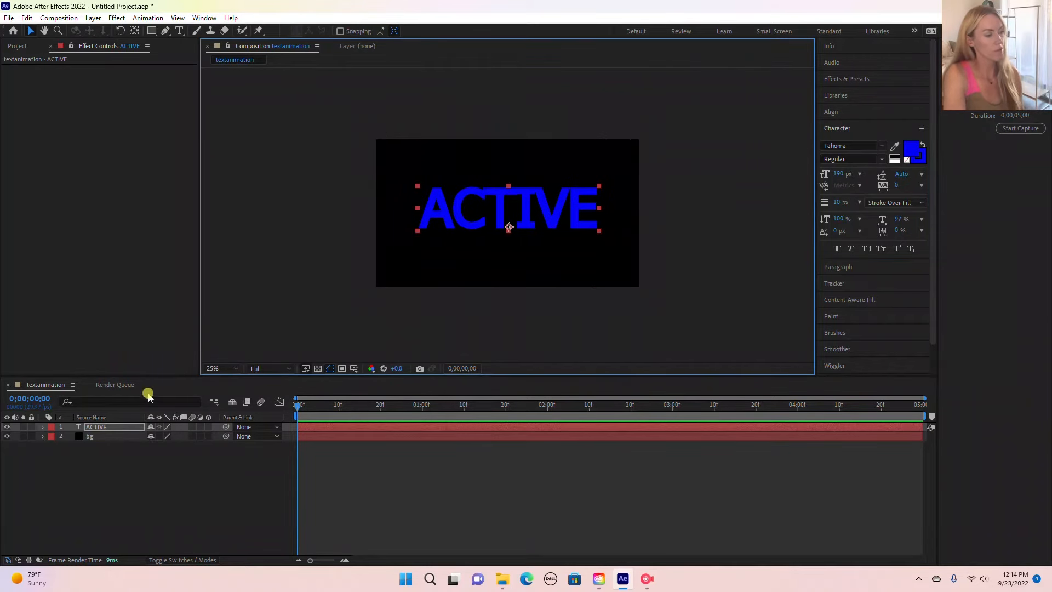
Apply the 4-Color Gradient effect from the Generate category to the ACTIVE text layer
click(120, 428)
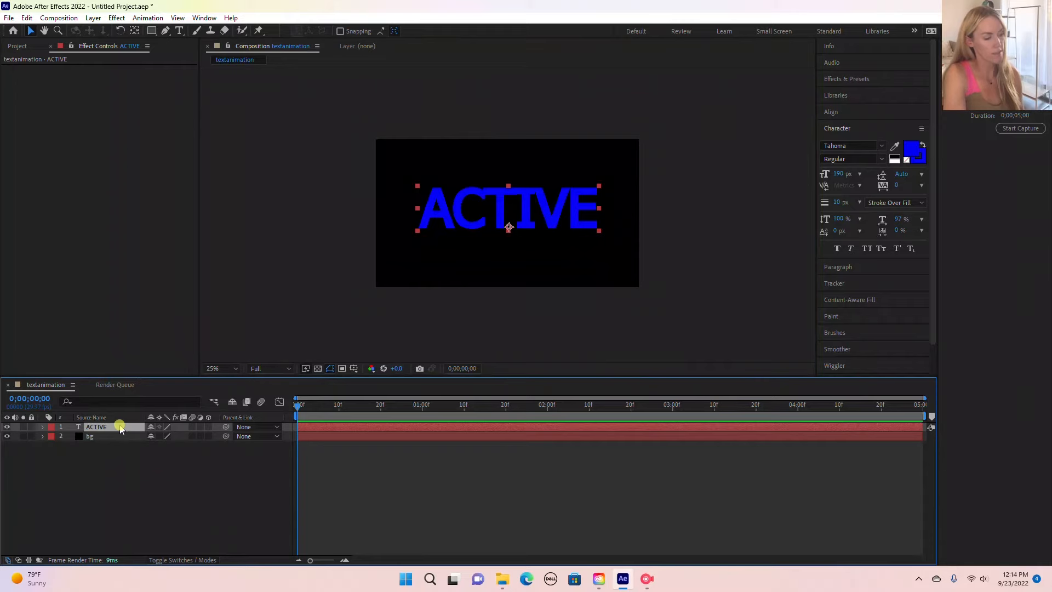
click(117, 19)
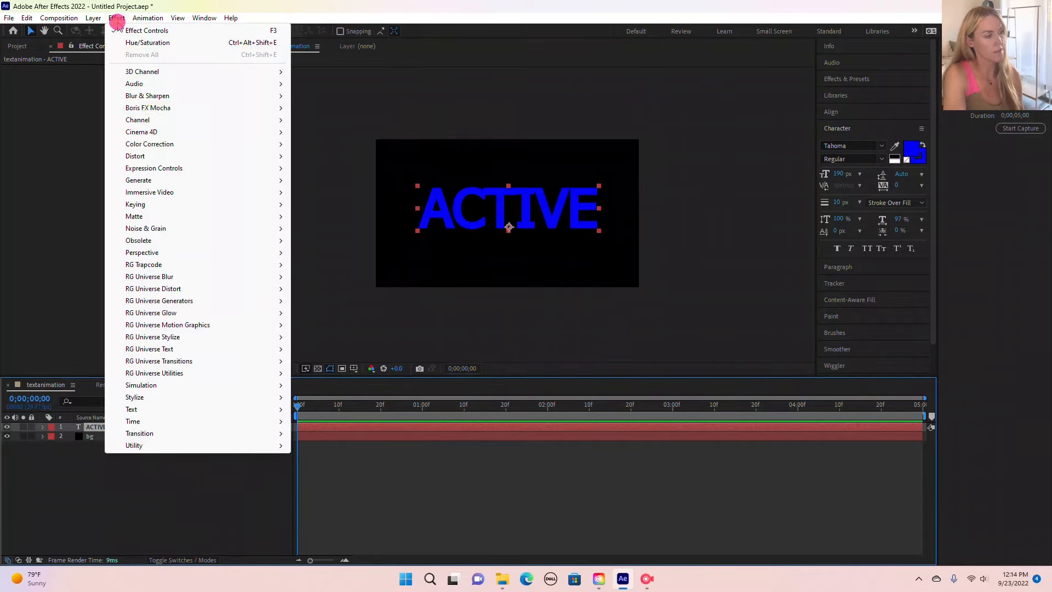
mouse_move(183, 186)
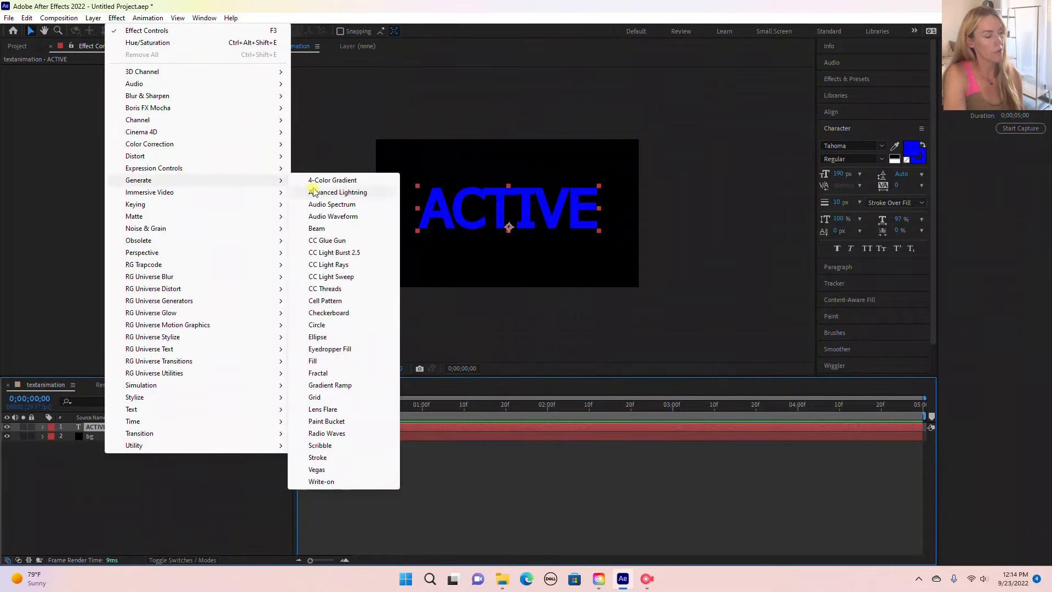
click(315, 175)
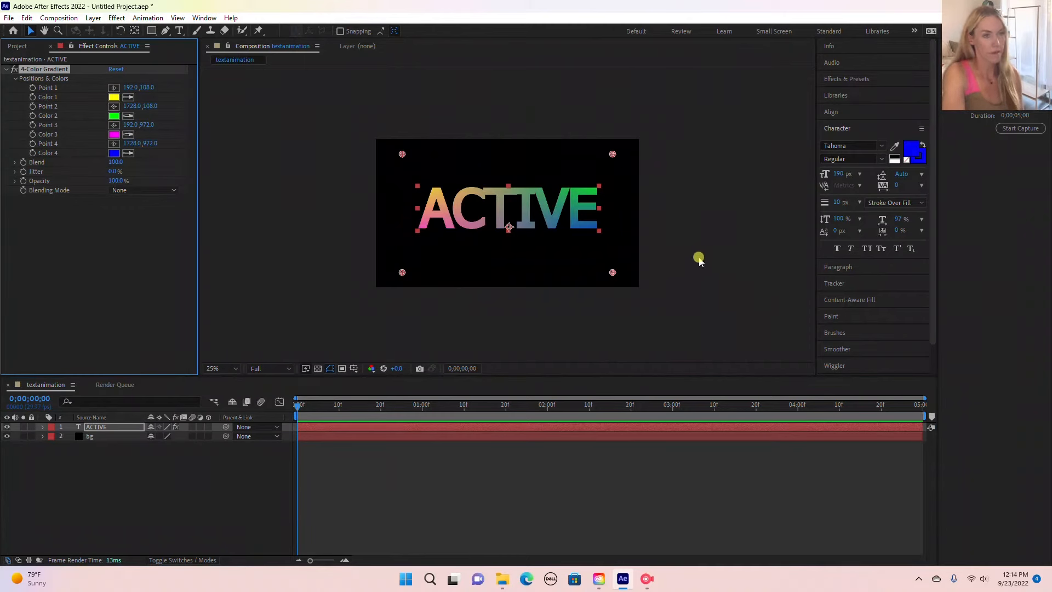
Find the Glow effect in the Stylize category and apply it to the ACTIVE text layer, collapsing its settings
click(853, 81)
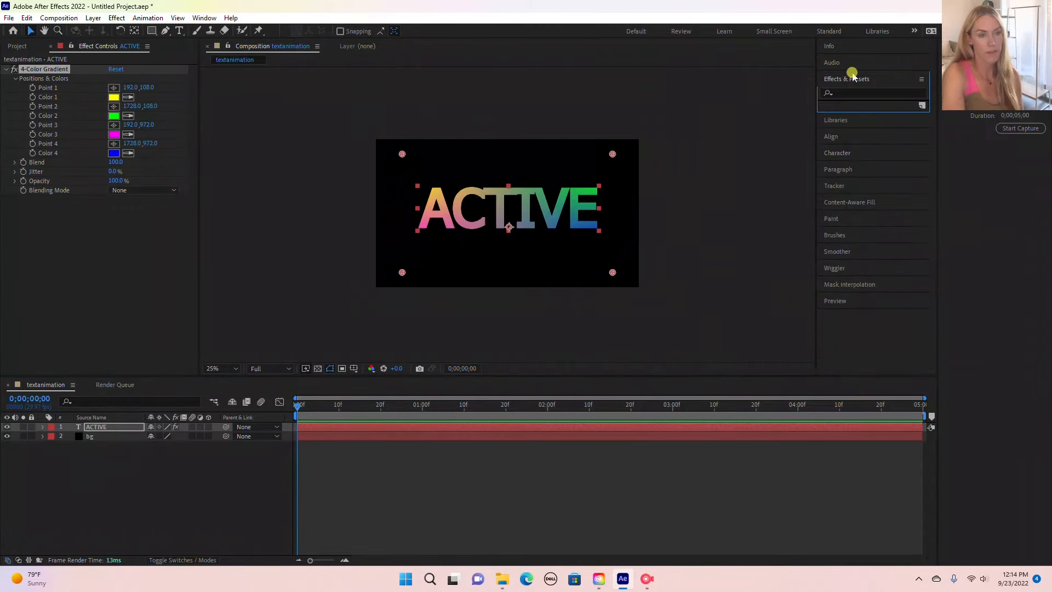
click(845, 93)
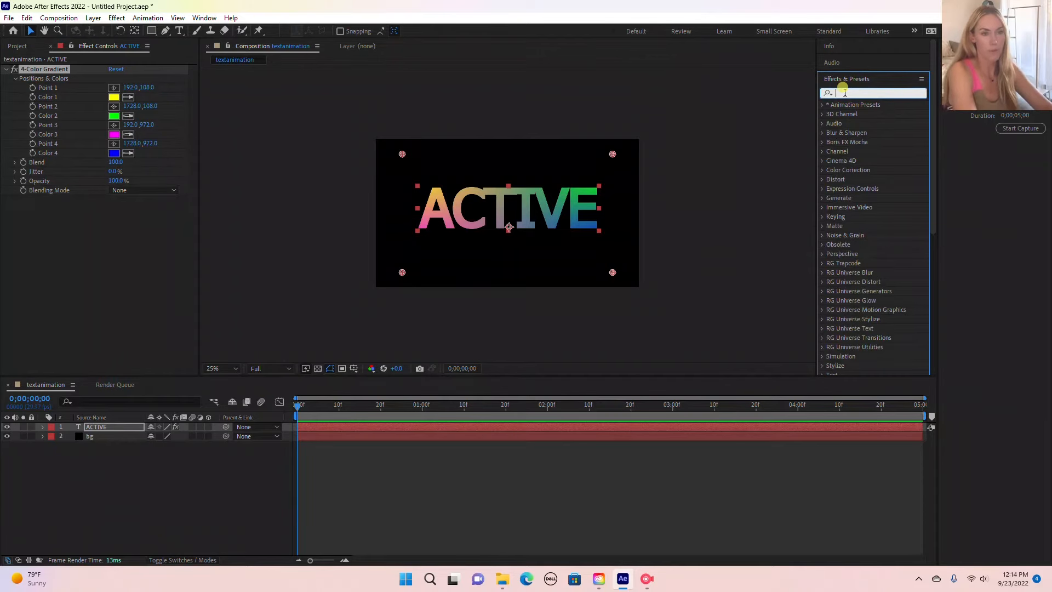
text(glow)
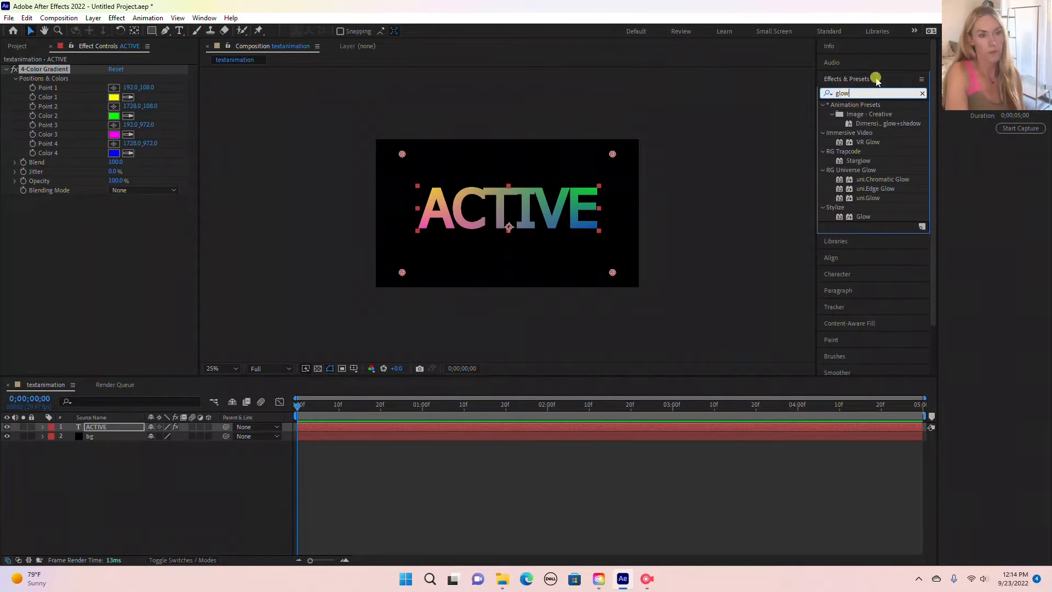
click(203, 18)
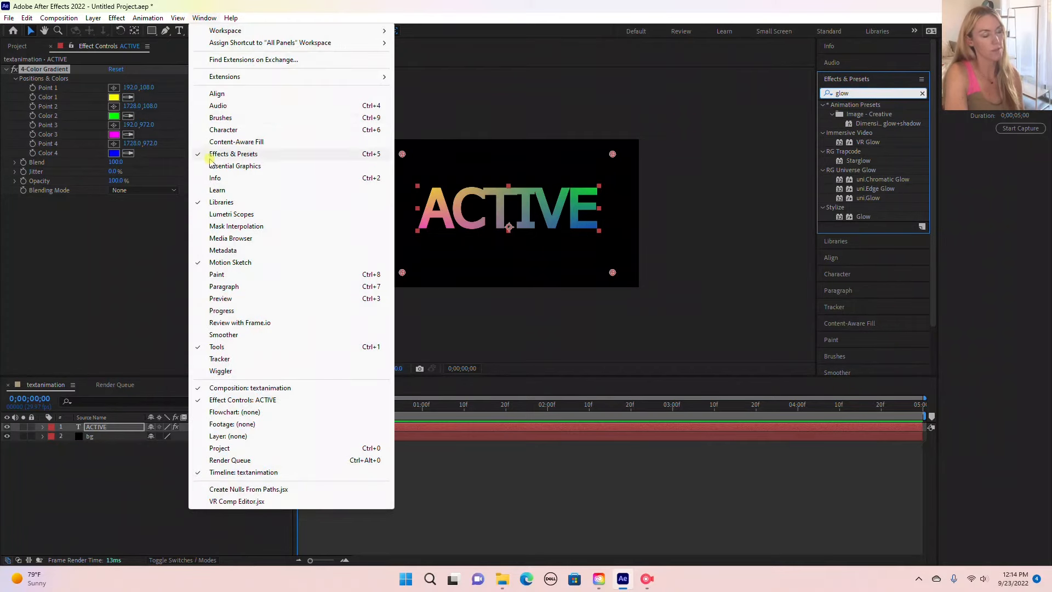
click(203, 18)
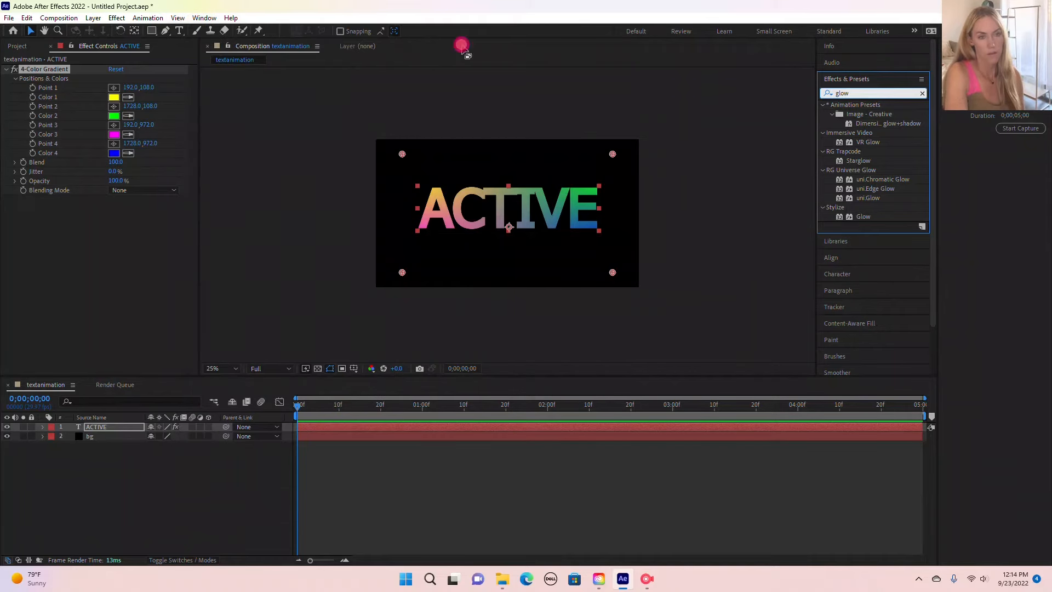
click(856, 225)
click(863, 217)
drag(865, 220, 130, 430)
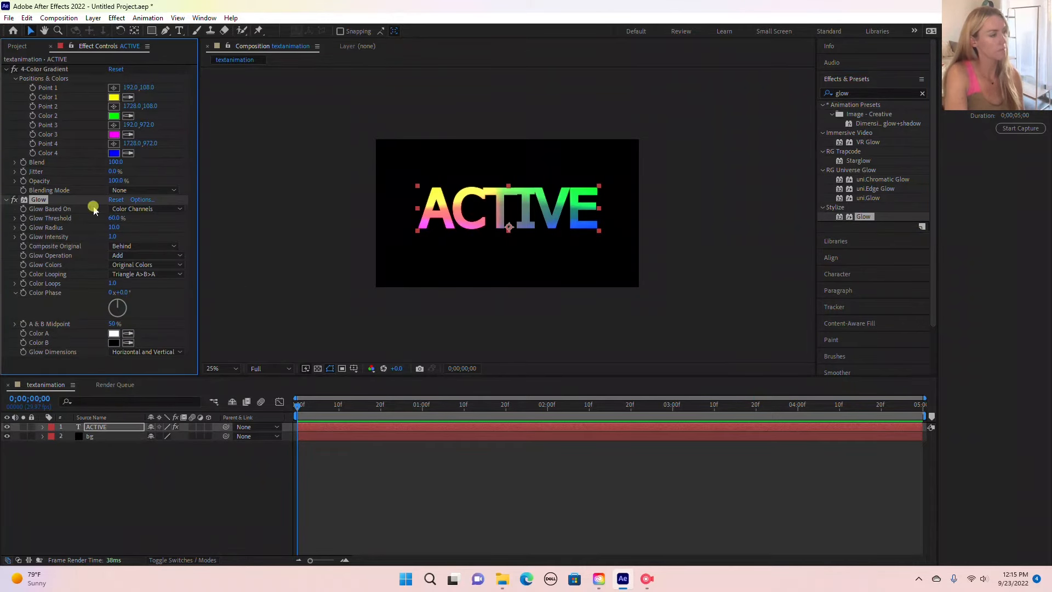
click(8, 200)
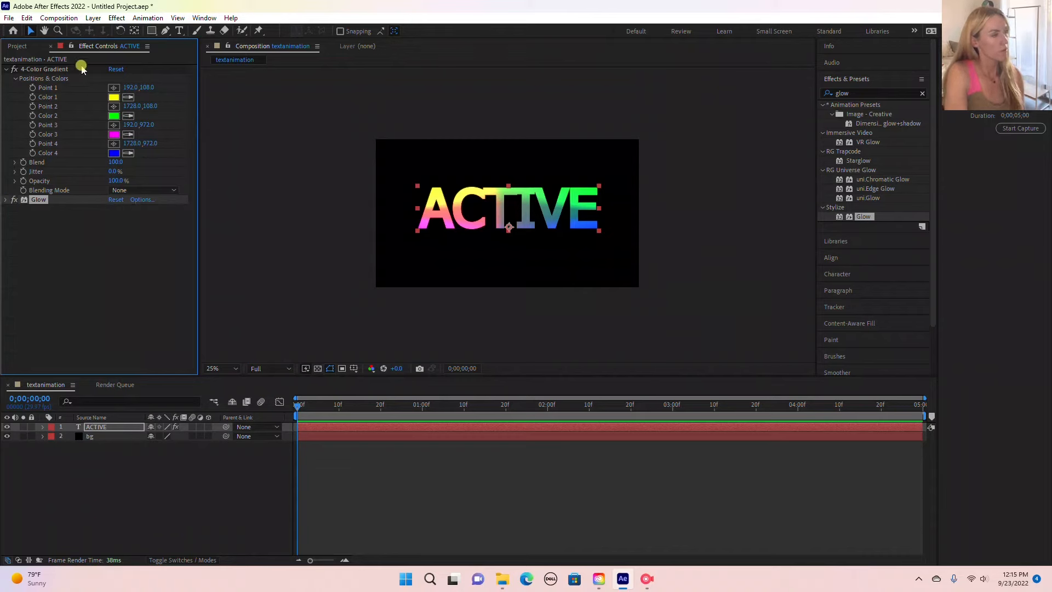
Select the 4-Color Gradient effect and move its Point 1 to 196, 128
click(41, 69)
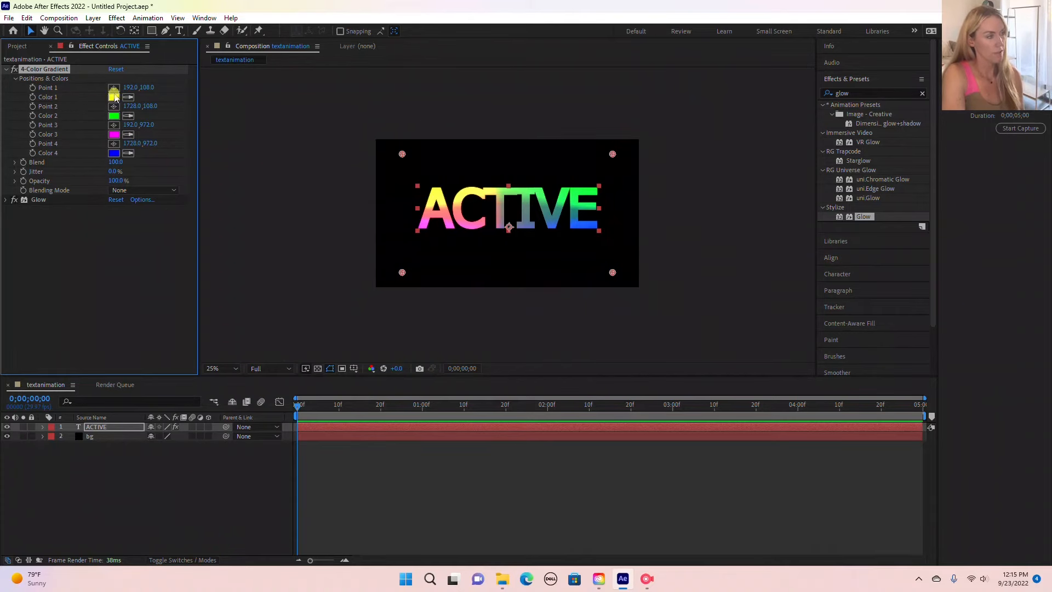
mouse_move(402, 155)
mouse_down()
mouse_move(416, 179)
mouse_move(493, 220)
mouse_move(389, 141)
mouse_move(610, 237)
mouse_move(474, 124)
mouse_move(477, 277)
mouse_move(571, 174)
mouse_move(367, 282)
mouse_move(378, 164)
mouse_move(403, 157)
mouse_up()
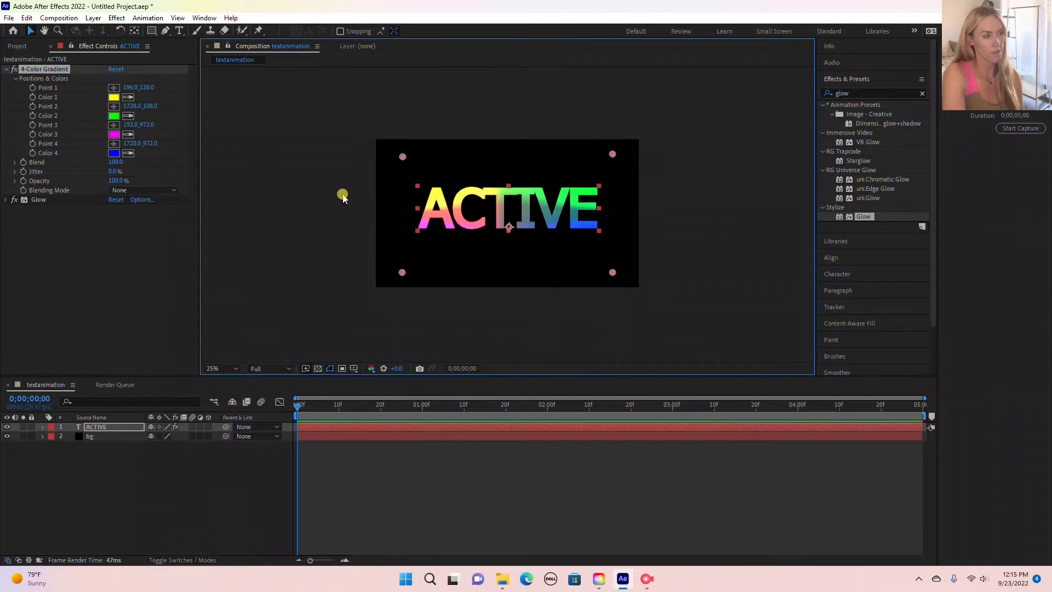
Change the gradient's Color 2 to the magenta E70EE4
click(114, 115)
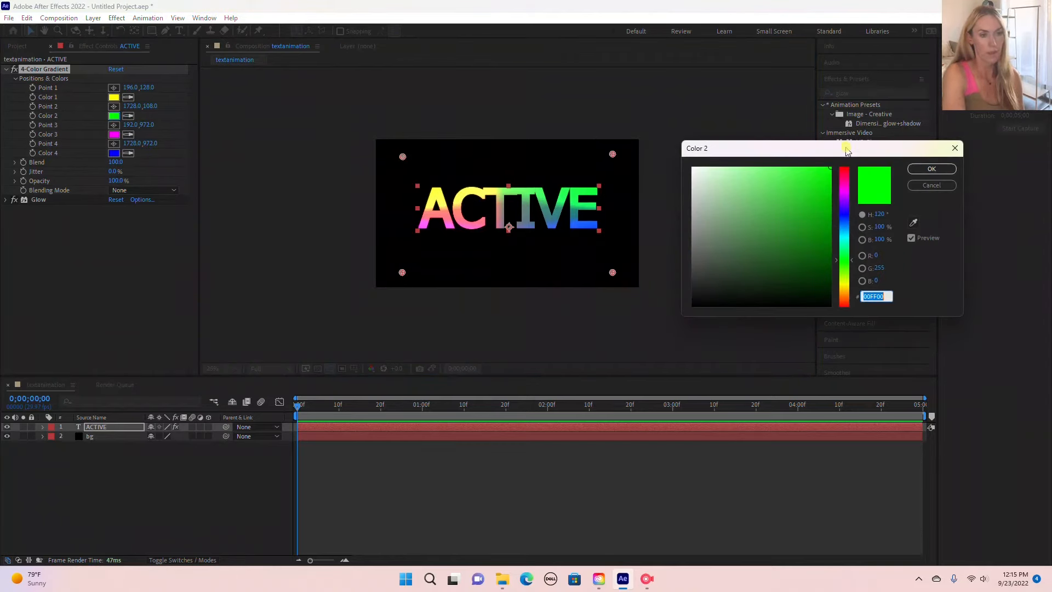
click(844, 197)
drag(841, 188, 847, 217)
drag(845, 222, 864, 214)
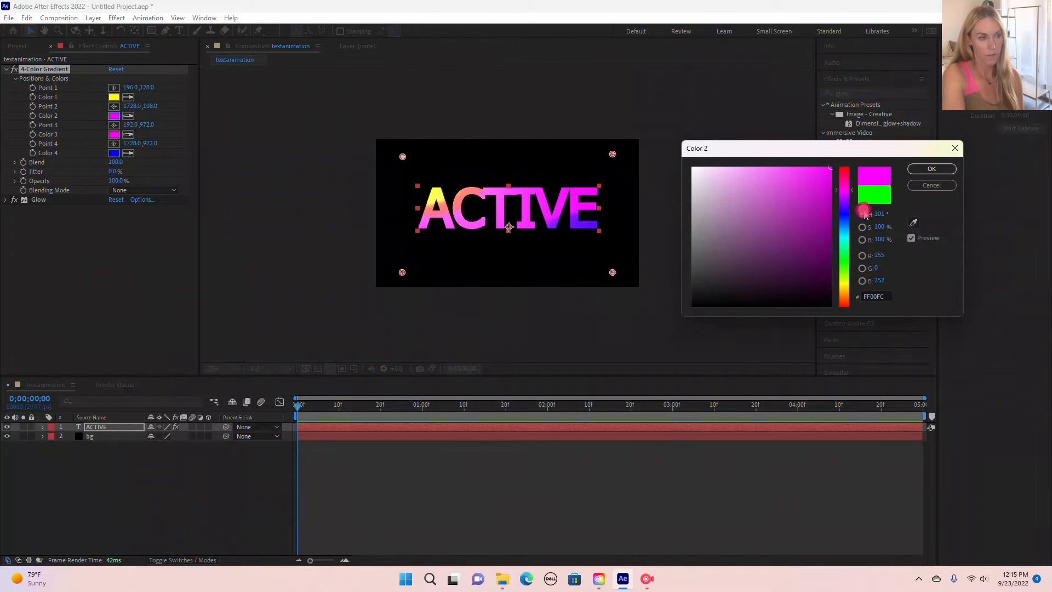
drag(827, 169, 822, 180)
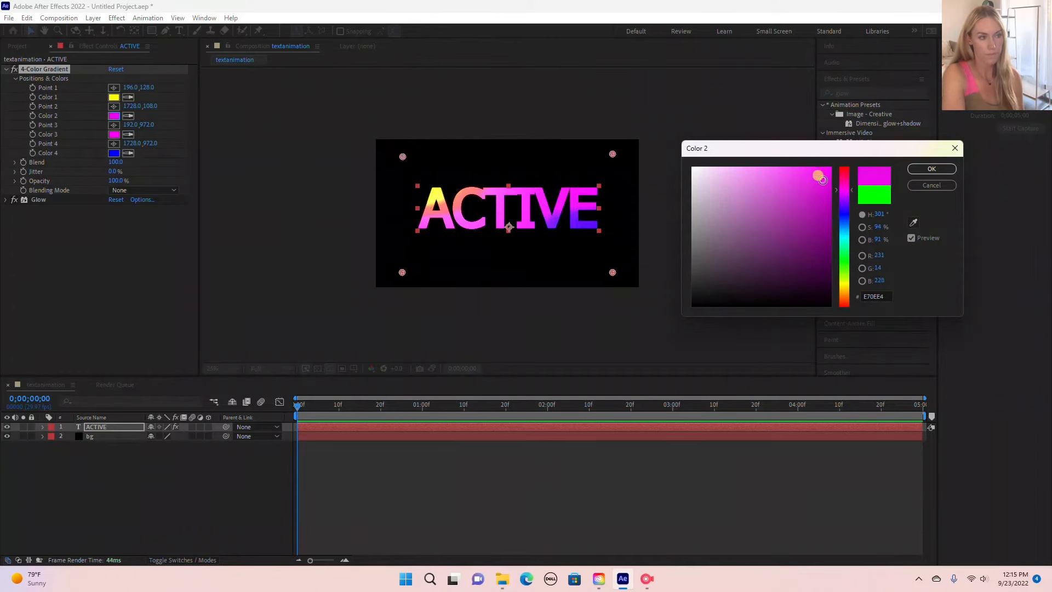
click(910, 169)
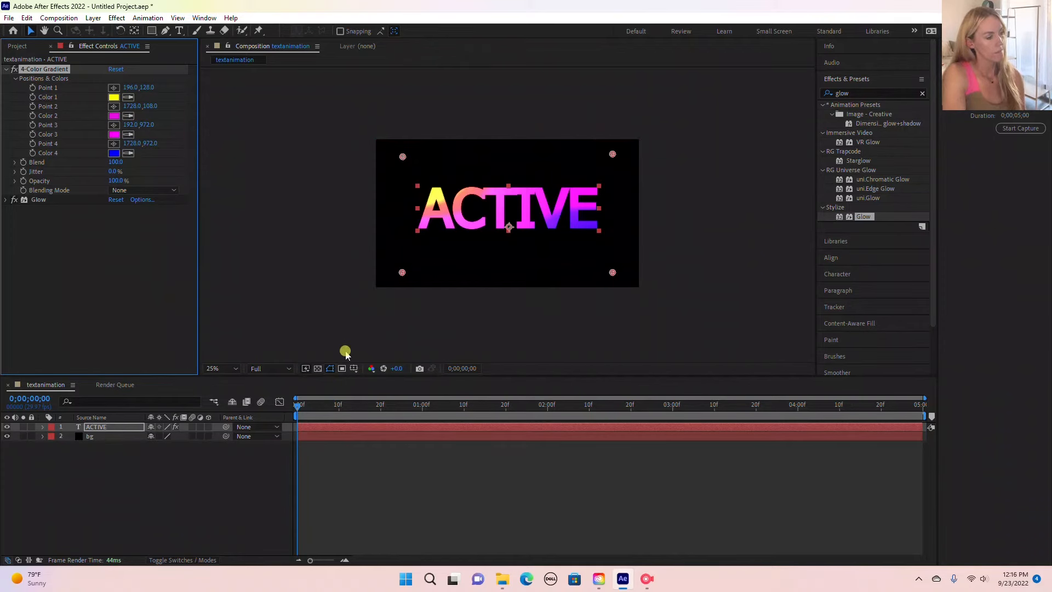
Keyframe the gradient's Point 1 at 0;00;00;00 and move it to 1796, 924 in the frame's lower-right corner at 0;00;01;00
mouse_move(298, 408)
mouse_down()
mouse_move(306, 395)
mouse_move(281, 470)
mouse_move(280, 402)
mouse_up()
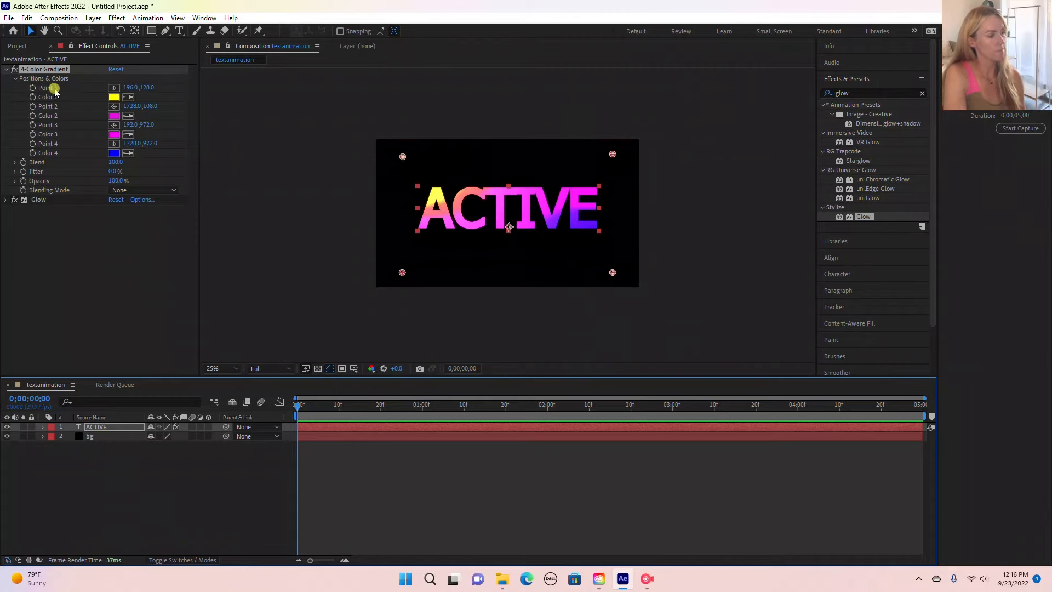
click(32, 88)
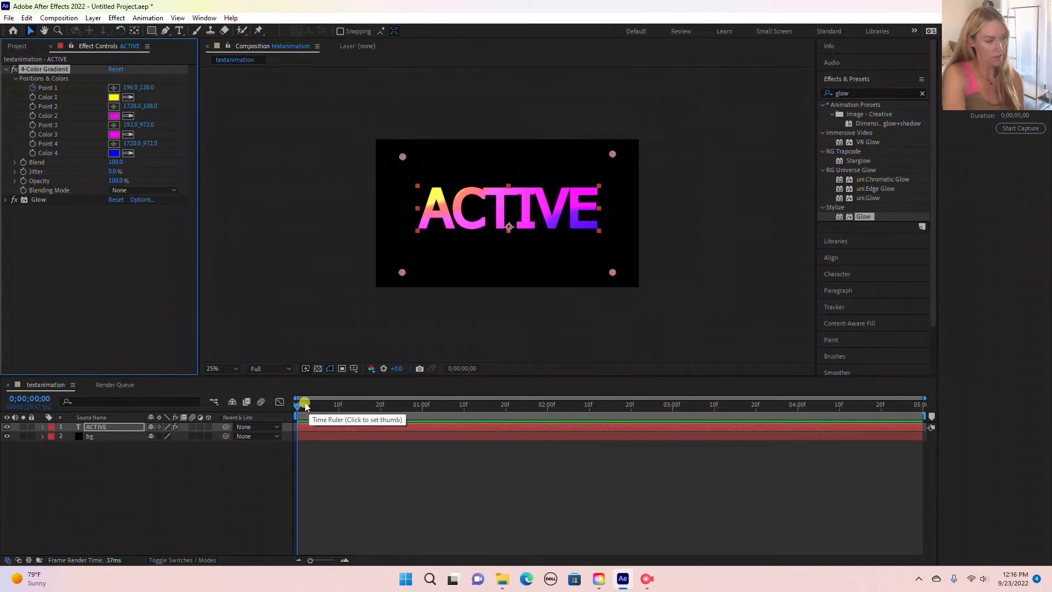
drag(301, 410, 426, 414)
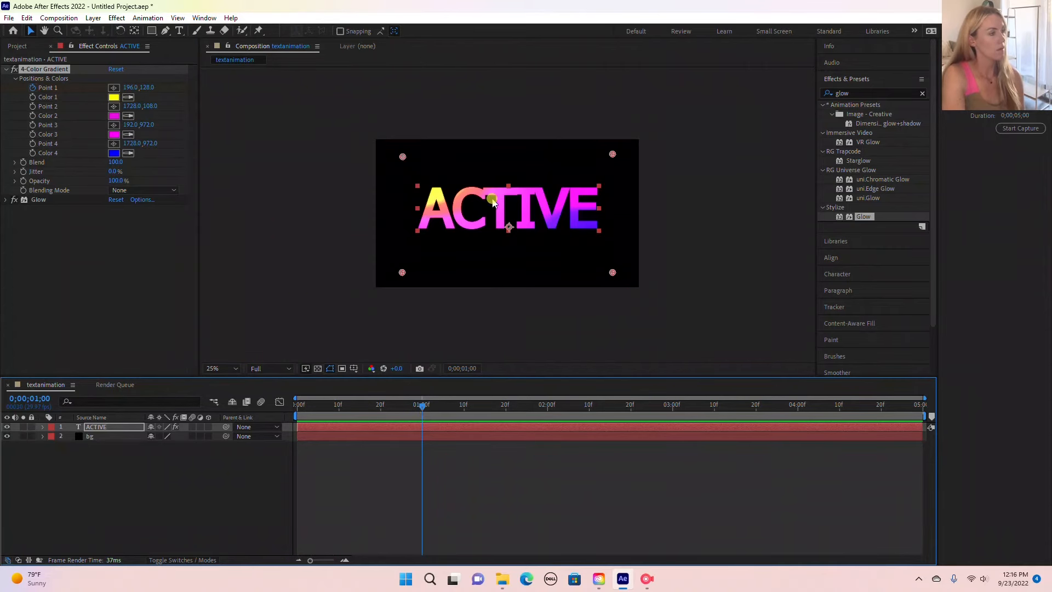
drag(402, 159, 622, 268)
Preview the Point 1 gradient animation from the start of the composition and return to the first frame
drag(418, 412, 214, 404)
scroll(876, 267, down, 3)
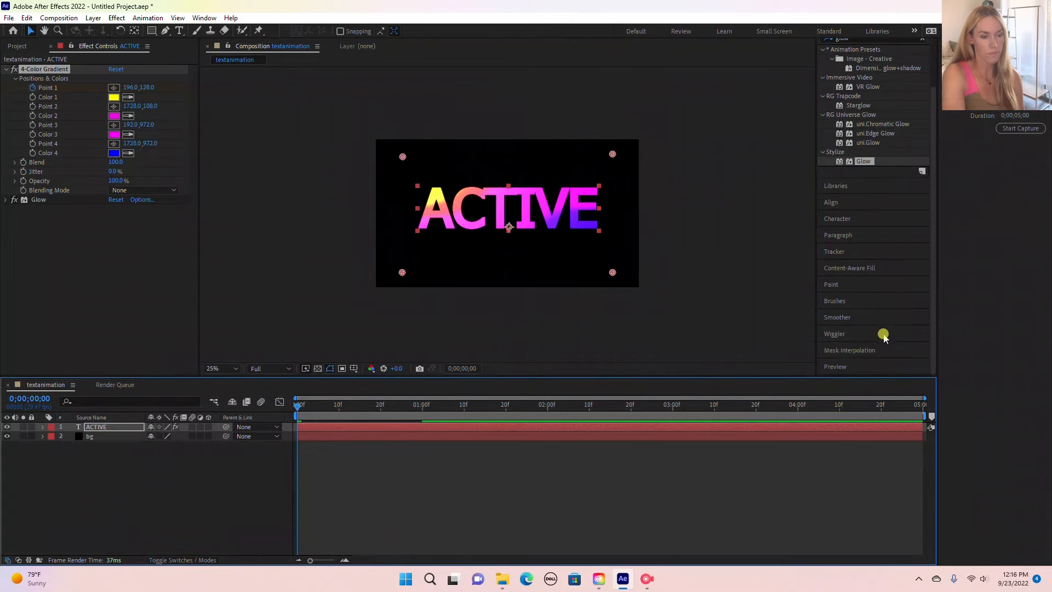
click(858, 365)
click(867, 291)
click(873, 293)
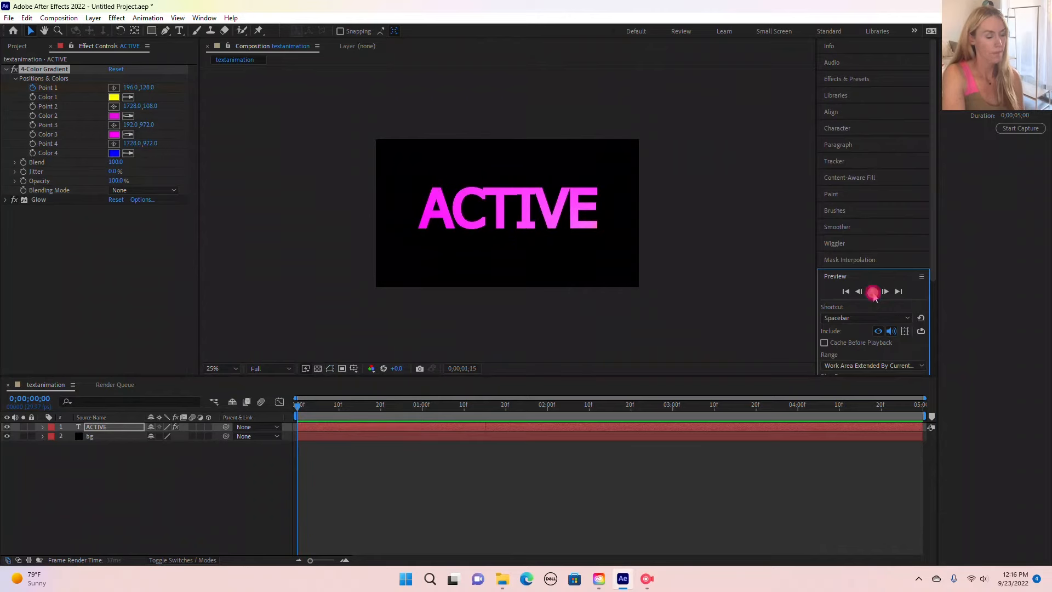
drag(462, 407, 254, 412)
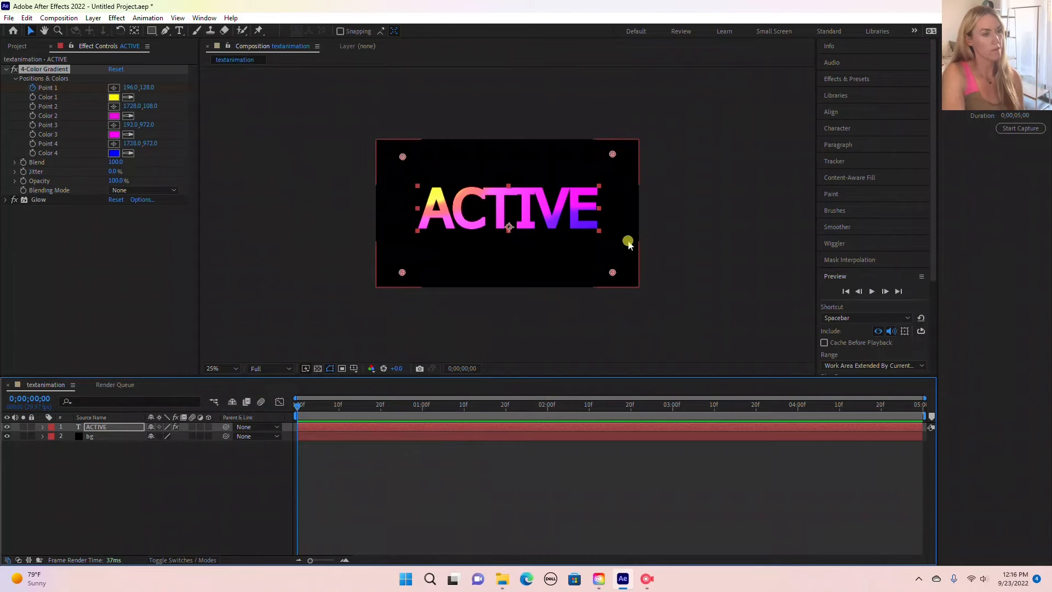
Nudge the gradient's Point 4 slightly outward, keyframe it at 0;00;00;00, and move it to the frame's upper-left corner at 0;00;01;00
mouse_move(613, 272)
mouse_down()
mouse_move(608, 263)
mouse_move(615, 276)
mouse_up()
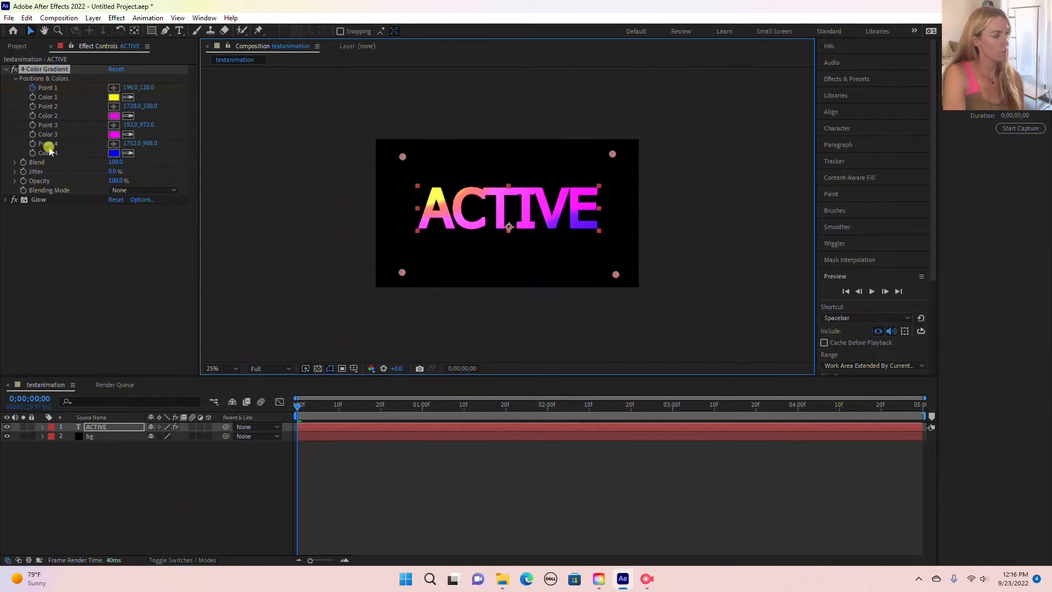
mouse_move(295, 408)
mouse_down()
mouse_move(317, 407)
mouse_move(281, 405)
mouse_up()
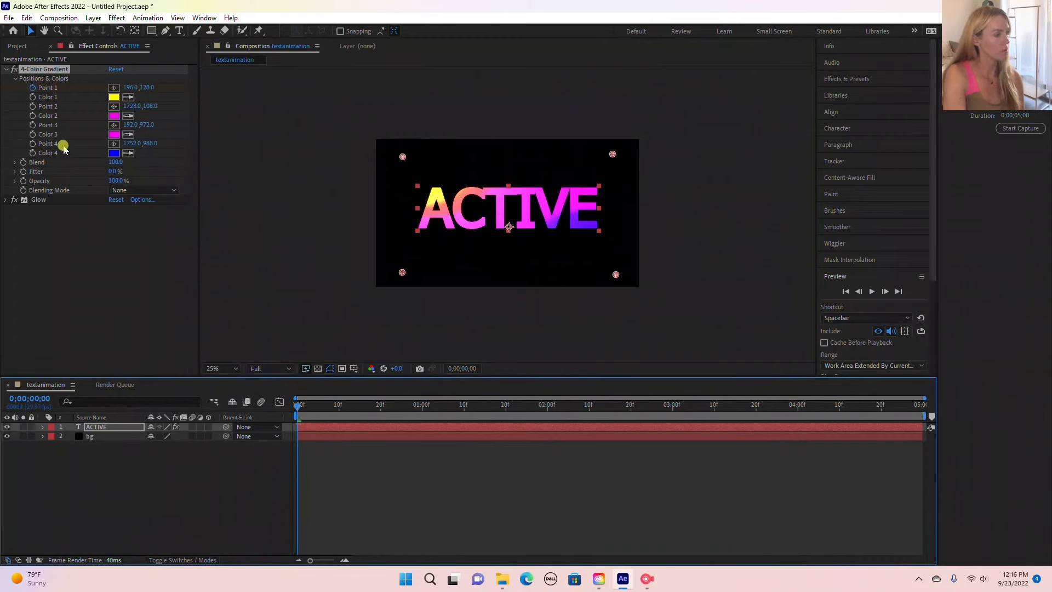
click(33, 145)
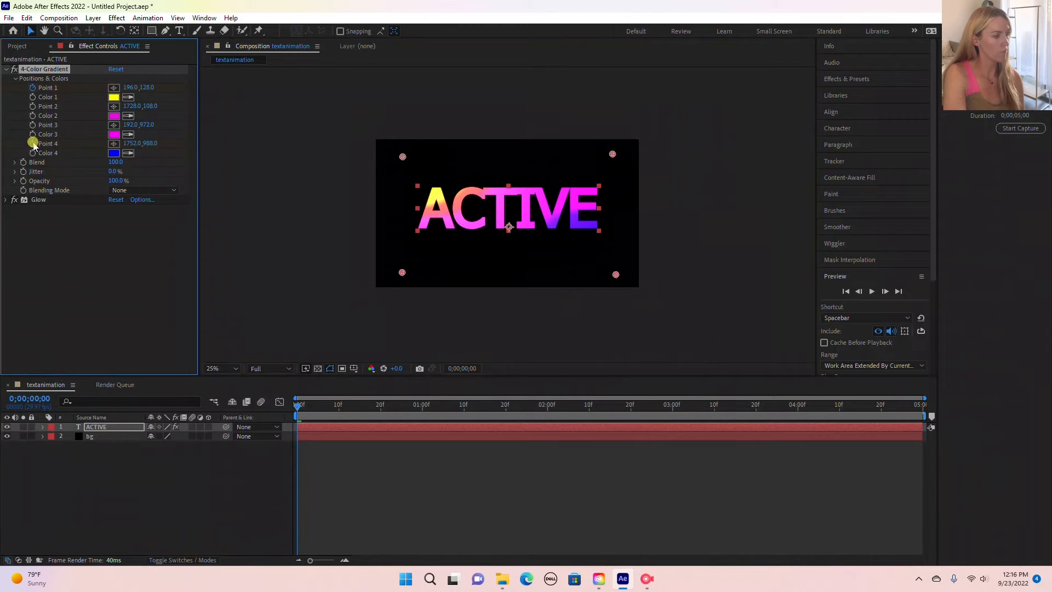
drag(296, 408, 421, 416)
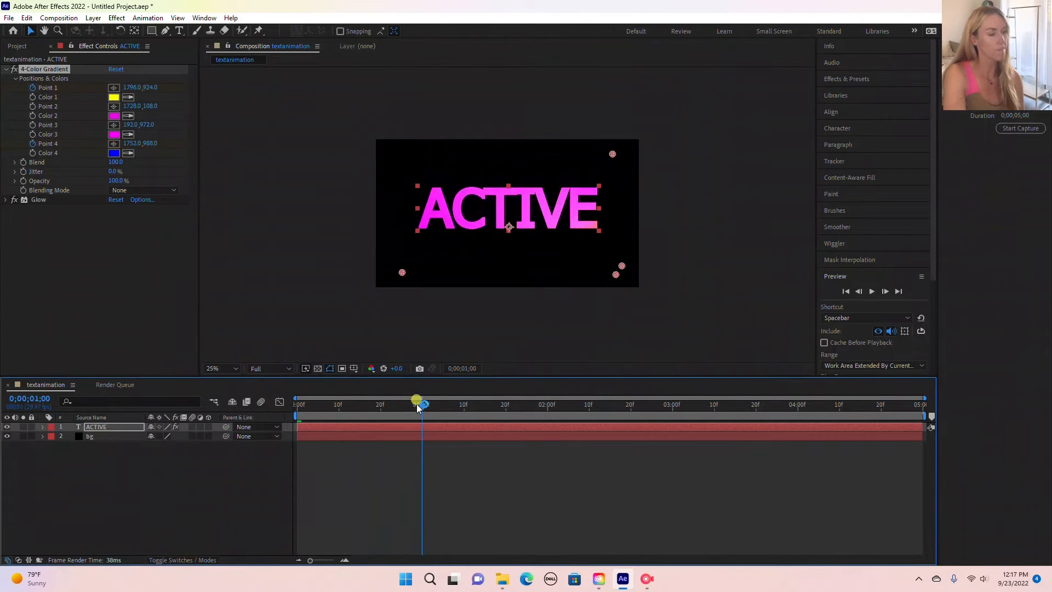
drag(617, 278, 395, 156)
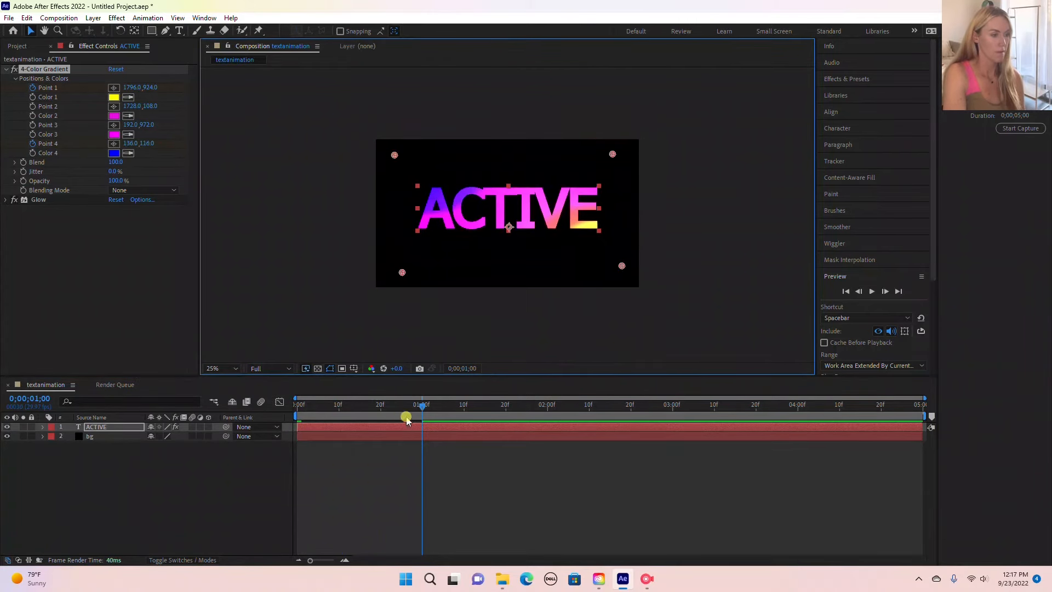
Return to 0;00;00;00 and move the gradient's Point 2 to 1716, 124
drag(411, 404, 268, 404)
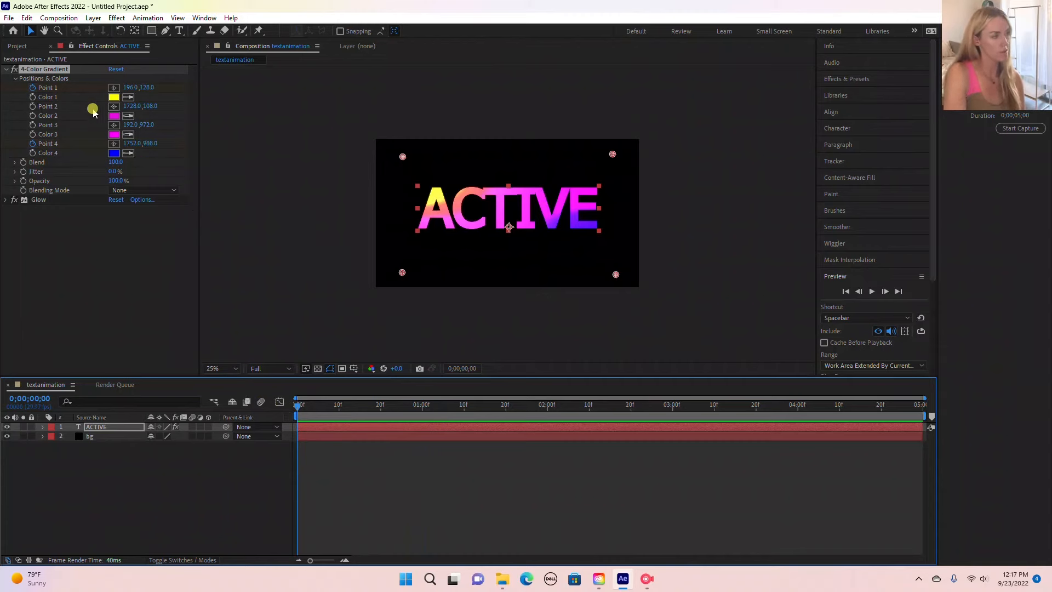
mouse_move(613, 154)
mouse_down()
mouse_move(498, 239)
mouse_move(611, 157)
mouse_up()
click(76, 106)
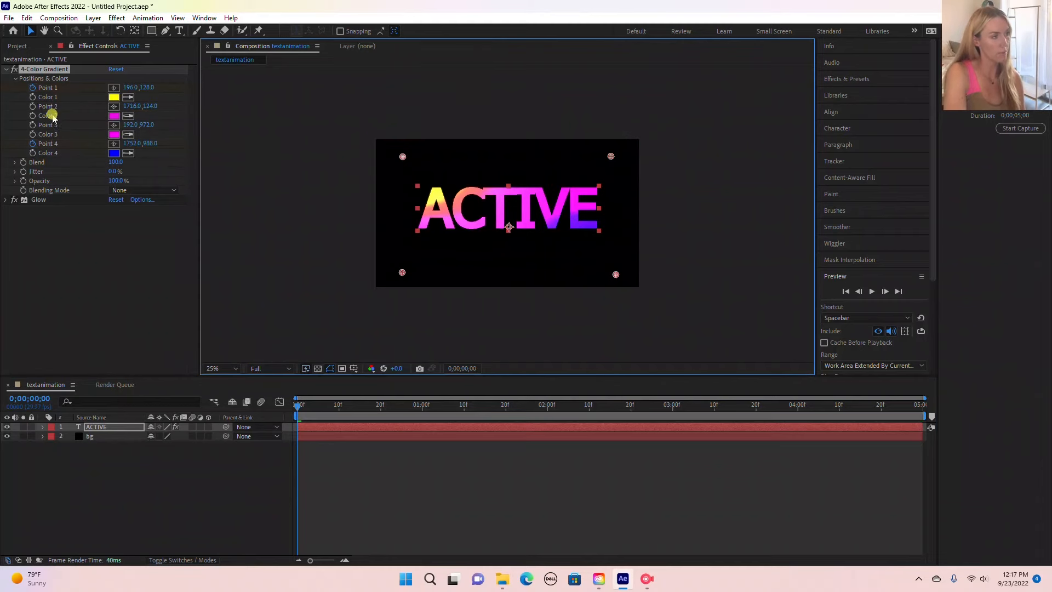
click(53, 109)
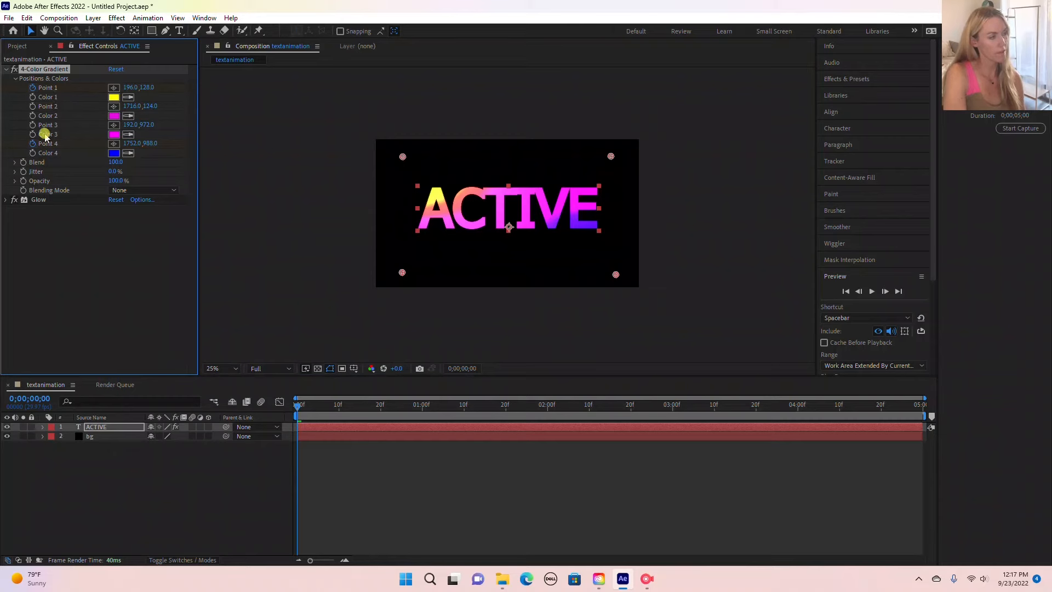
Change the gradient's Color 3 to yellow by sampling the upper part of the letter A with the eyedropper
click(114, 134)
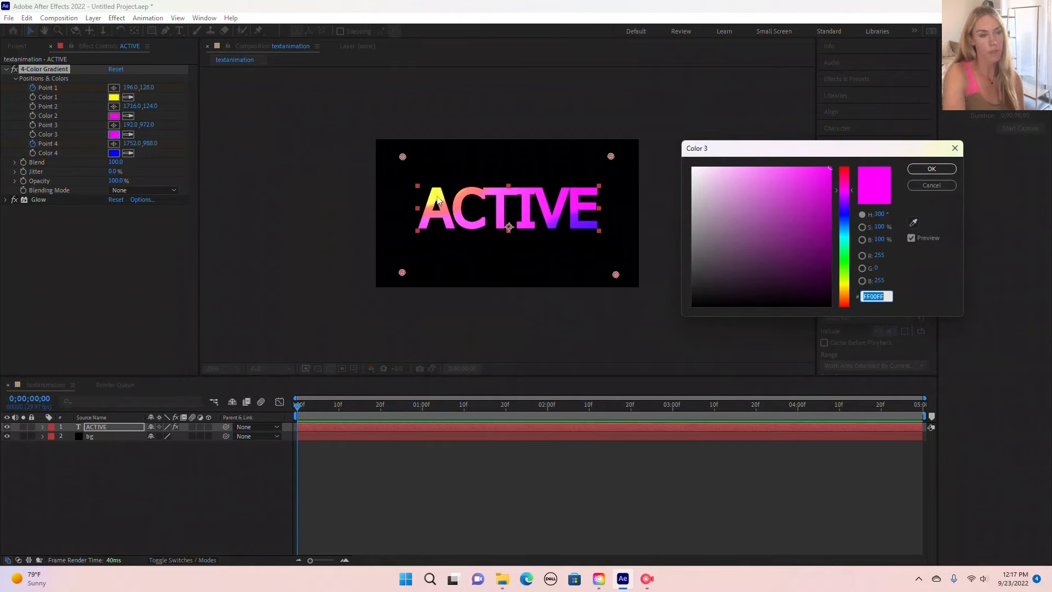
click(915, 224)
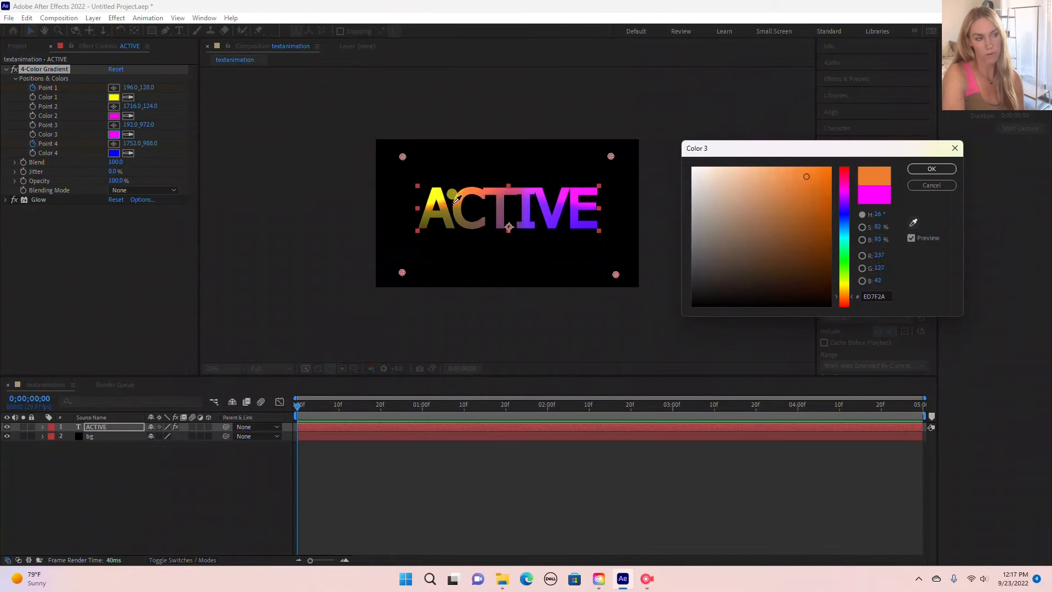
click(437, 188)
click(910, 169)
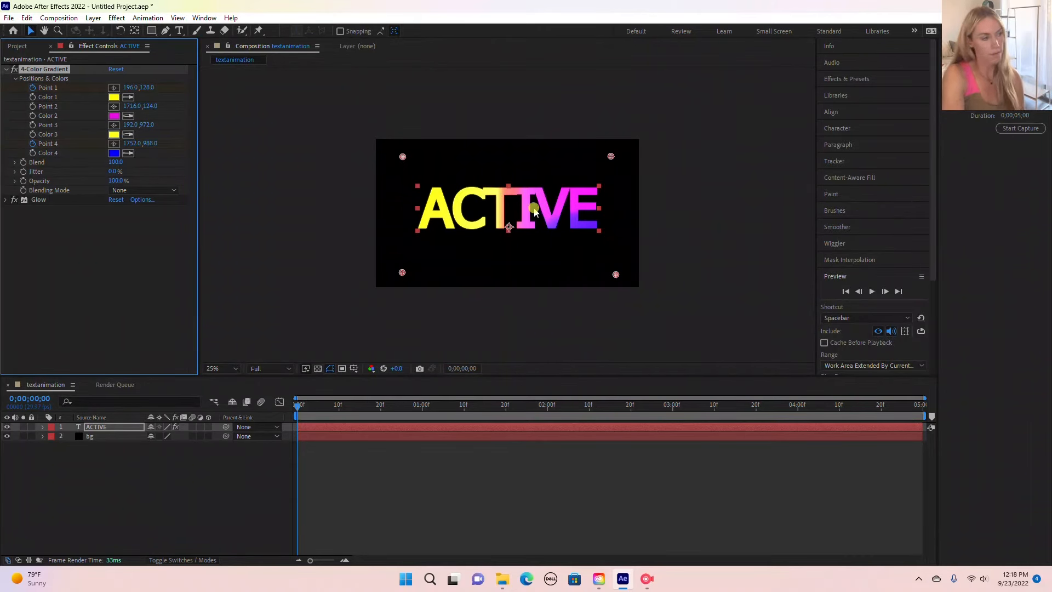
Change the gradient's Color 2 to blue by sampling the lower part of the letter E with the eyedropper
click(114, 116)
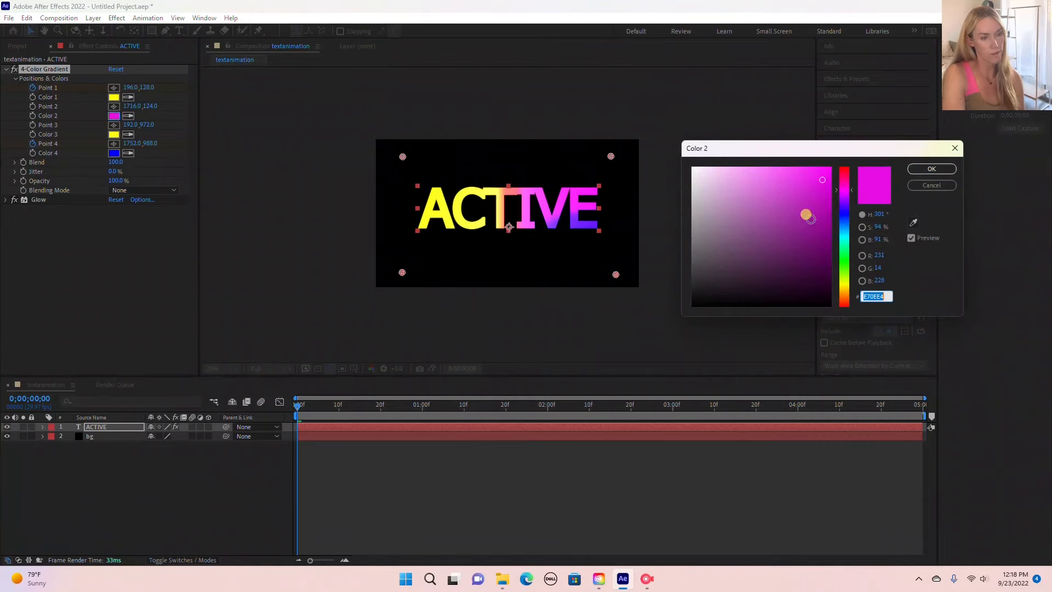
click(912, 223)
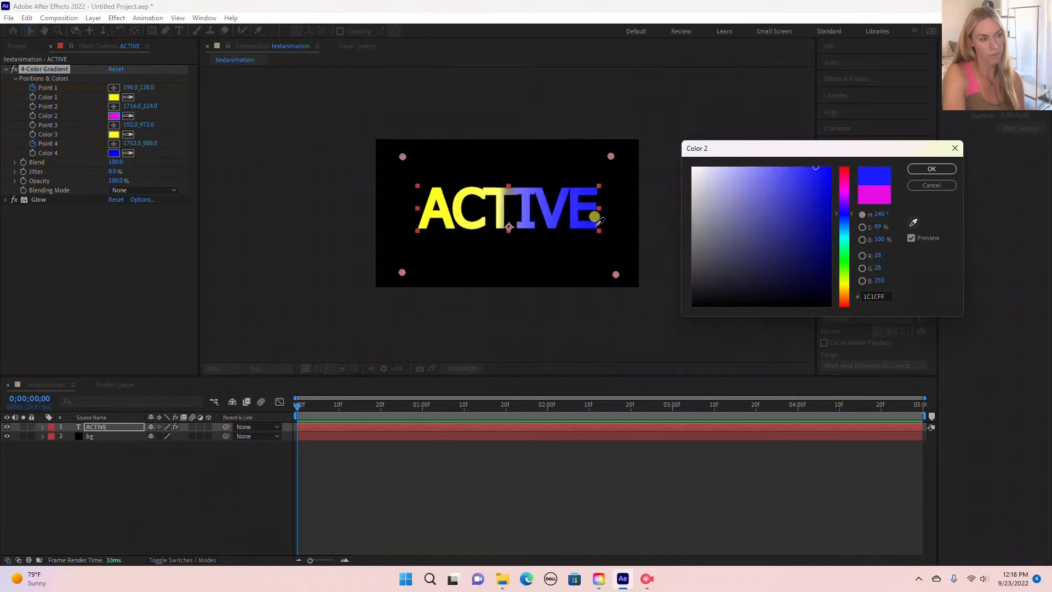
click(597, 231)
click(931, 169)
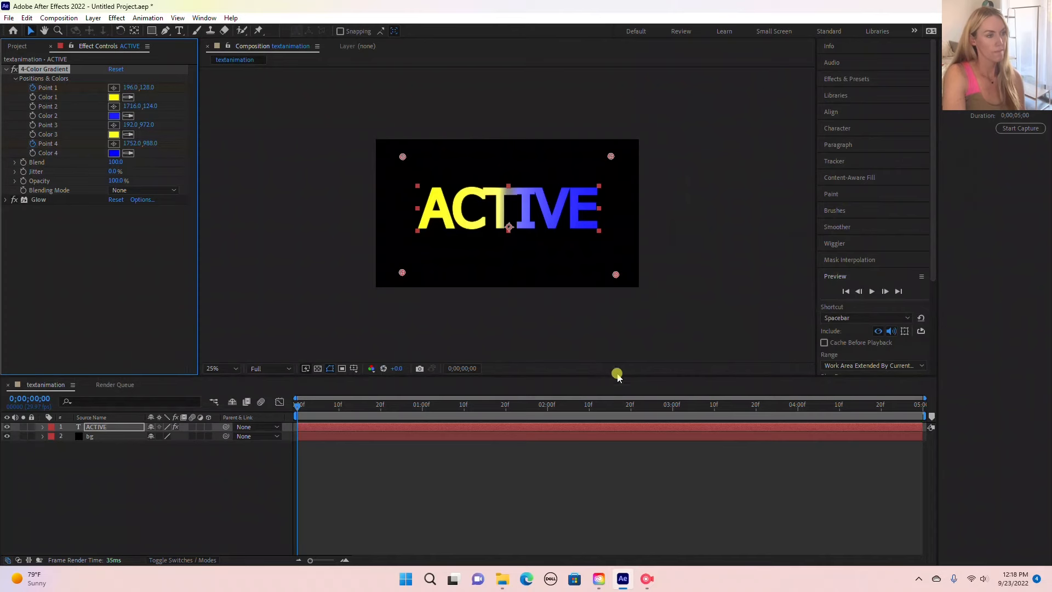
Keyframe the gradient's Color 1 at 0;00;00;00 and set it to dark red 5C0A25 at 0;00;01;00
drag(307, 404, 219, 416)
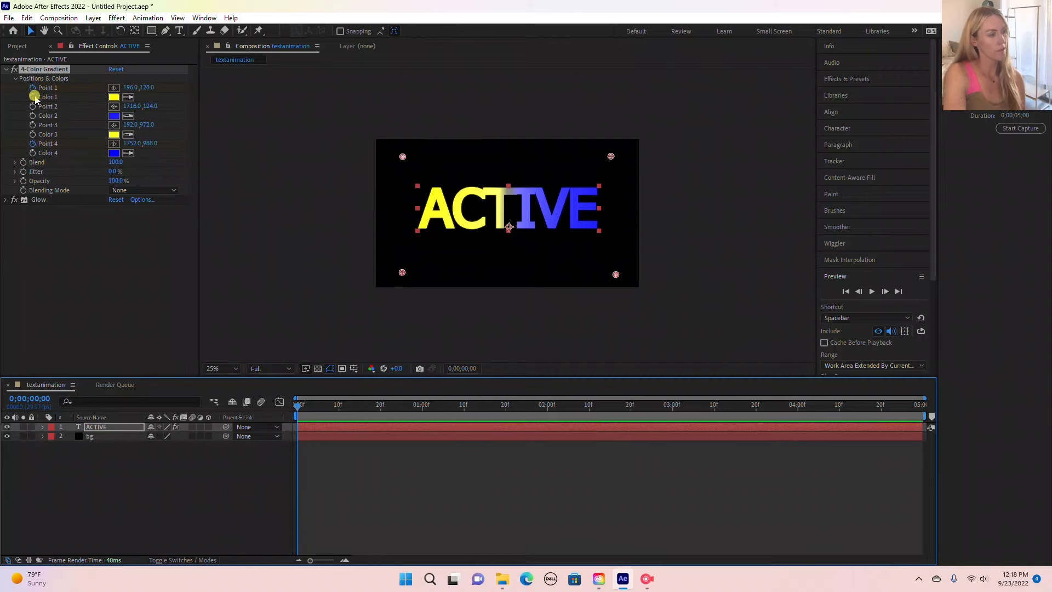
click(34, 99)
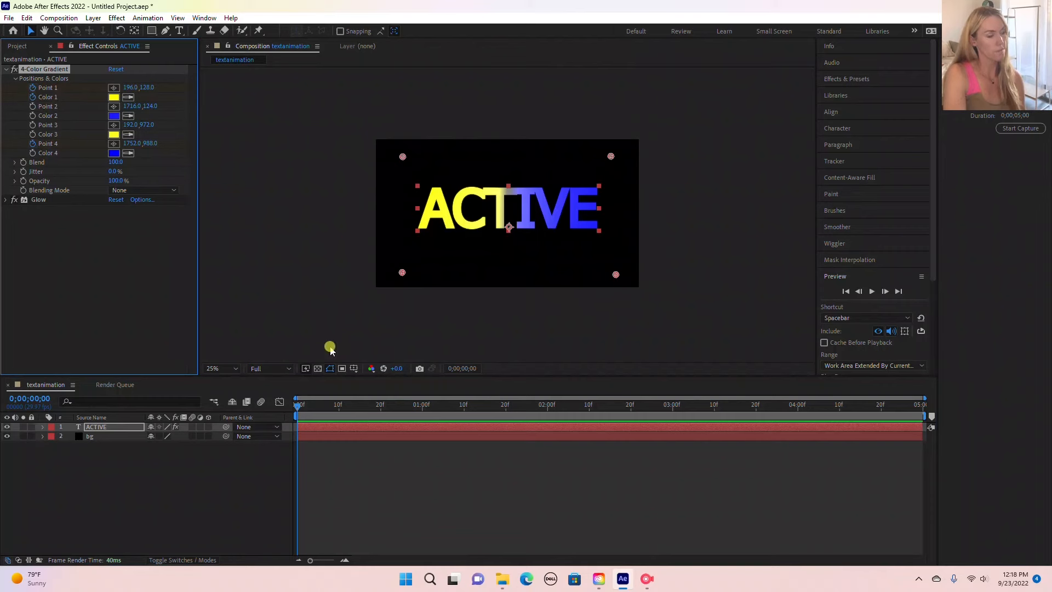
drag(300, 410, 423, 422)
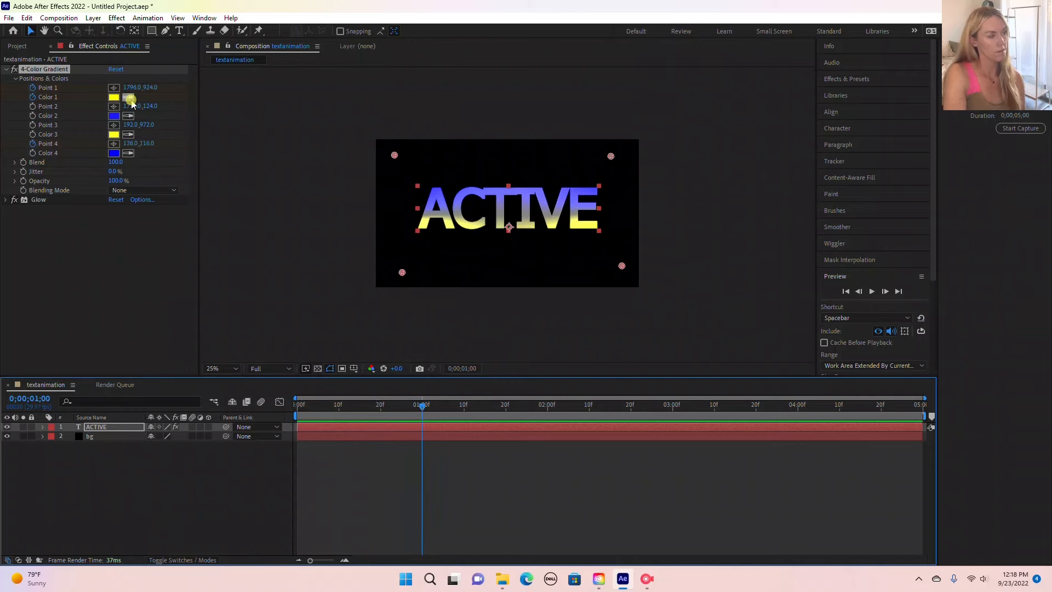
click(112, 98)
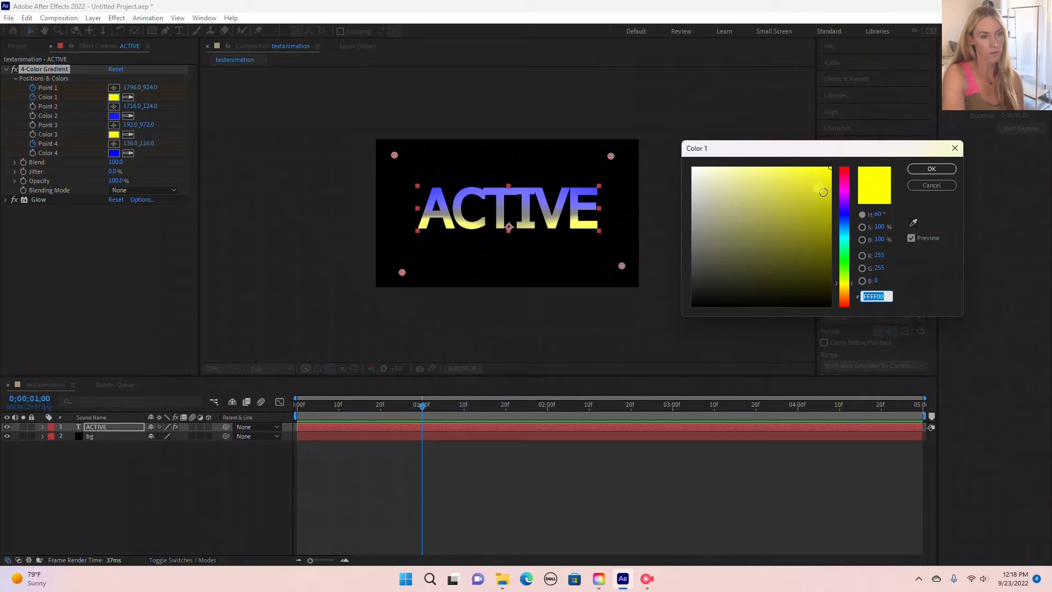
click(844, 174)
drag(826, 169, 816, 256)
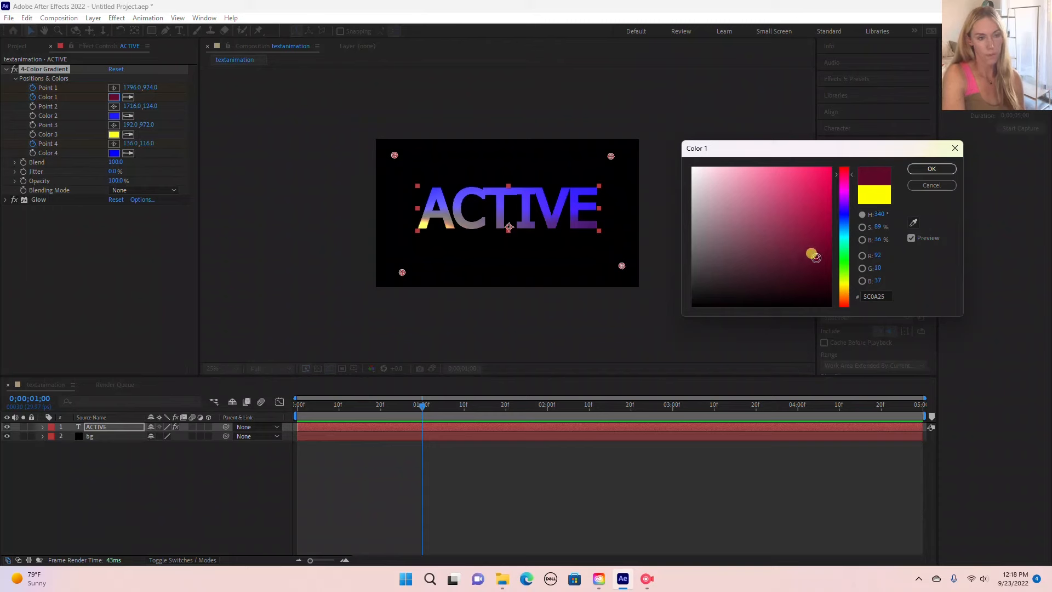
click(932, 169)
Preview the color animation from 0;00;00;00 and remove the keyframes from the gradient's Color 1
drag(404, 412, 230, 443)
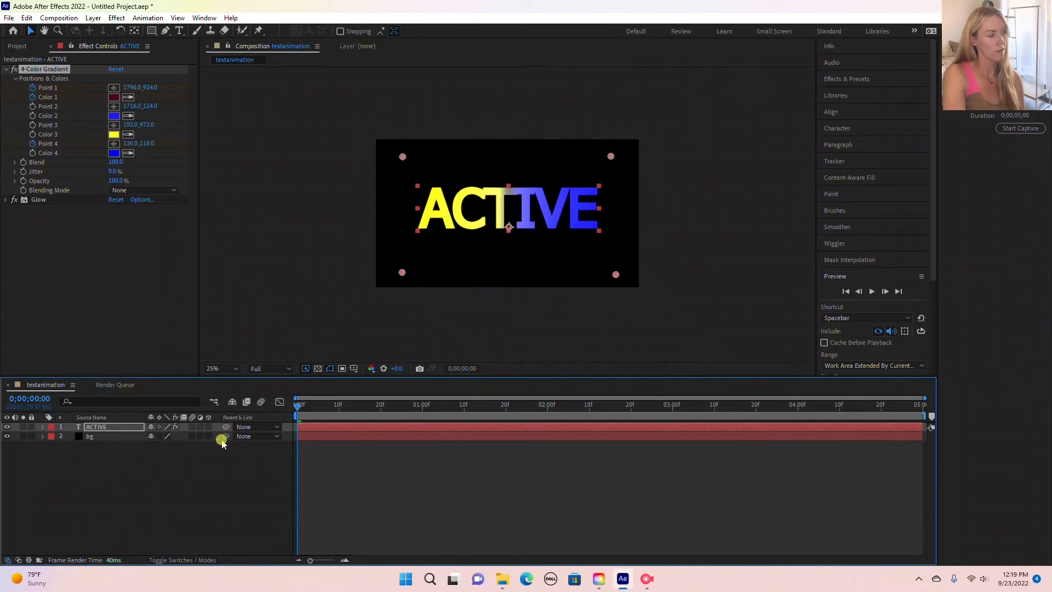
click(871, 292)
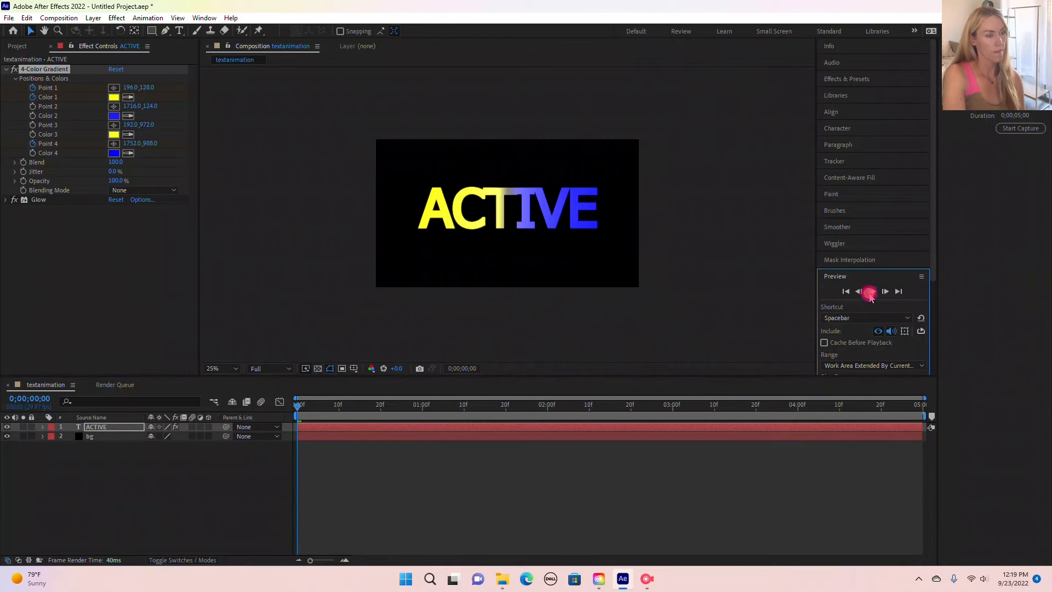
click(141, 428)
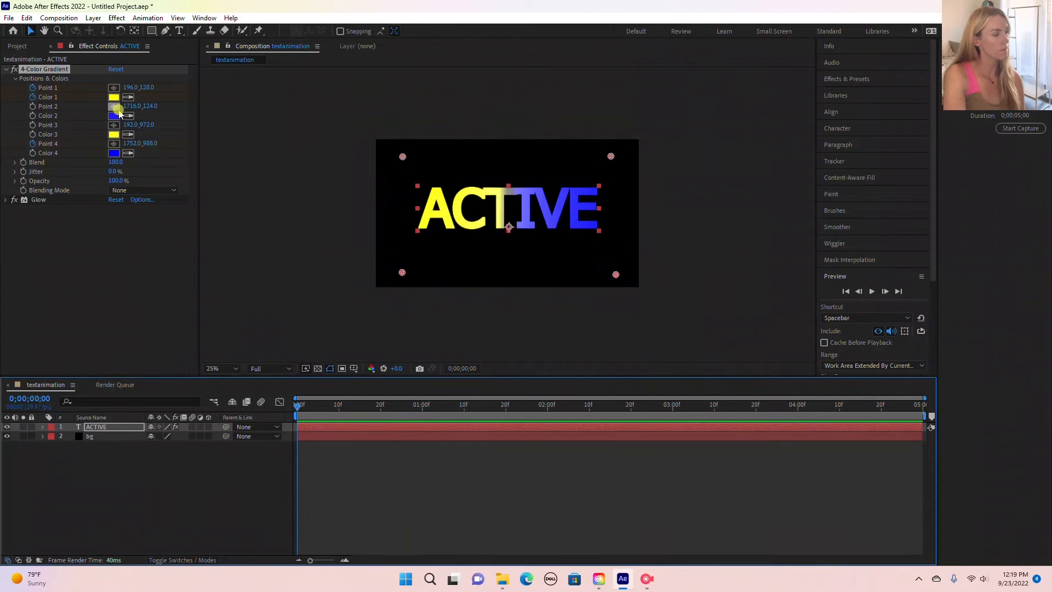
click(28, 99)
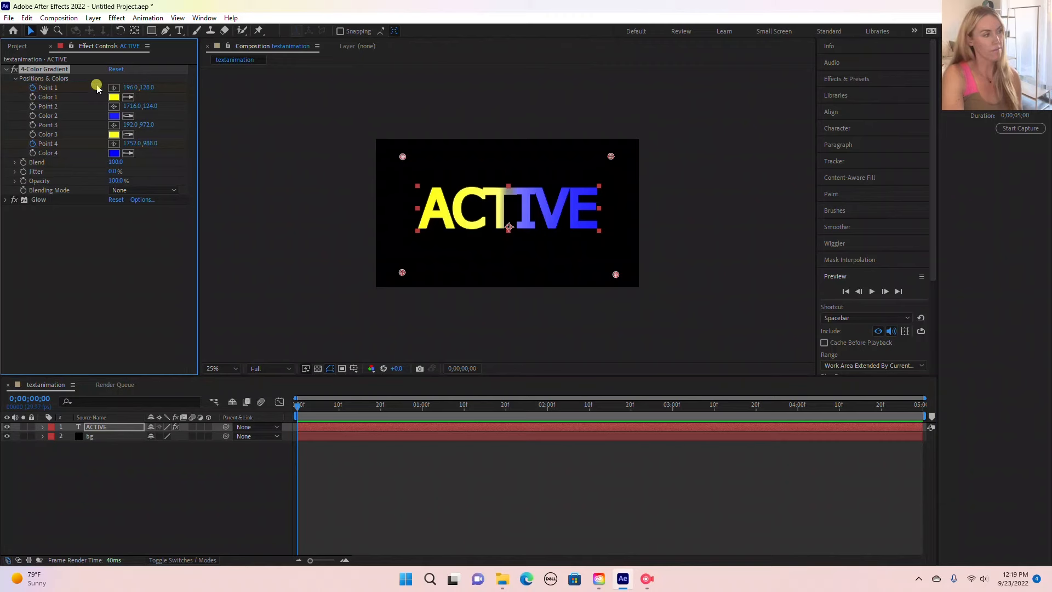
drag(298, 407, 270, 418)
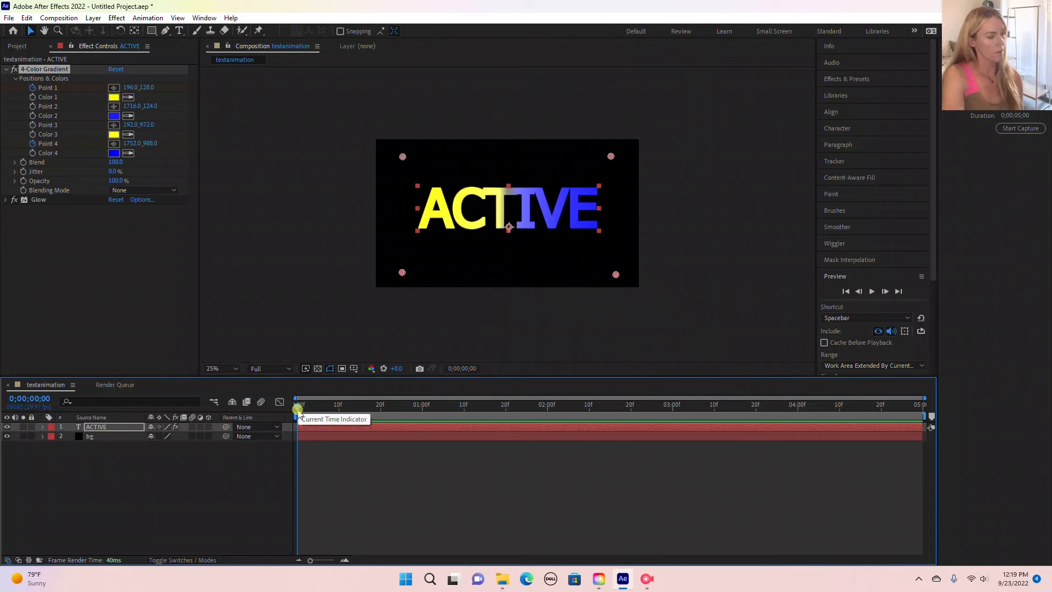
Expand the Glow effect on the ACTIVE layer and increase its Glow Radius
click(94, 427)
click(7, 199)
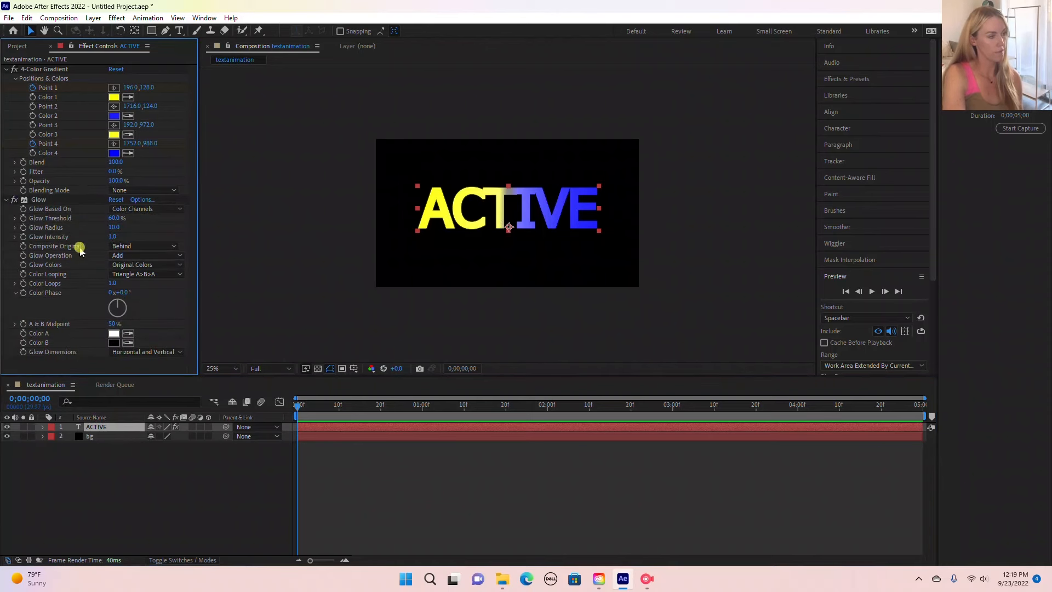
click(111, 227)
drag(111, 227, 112, 232)
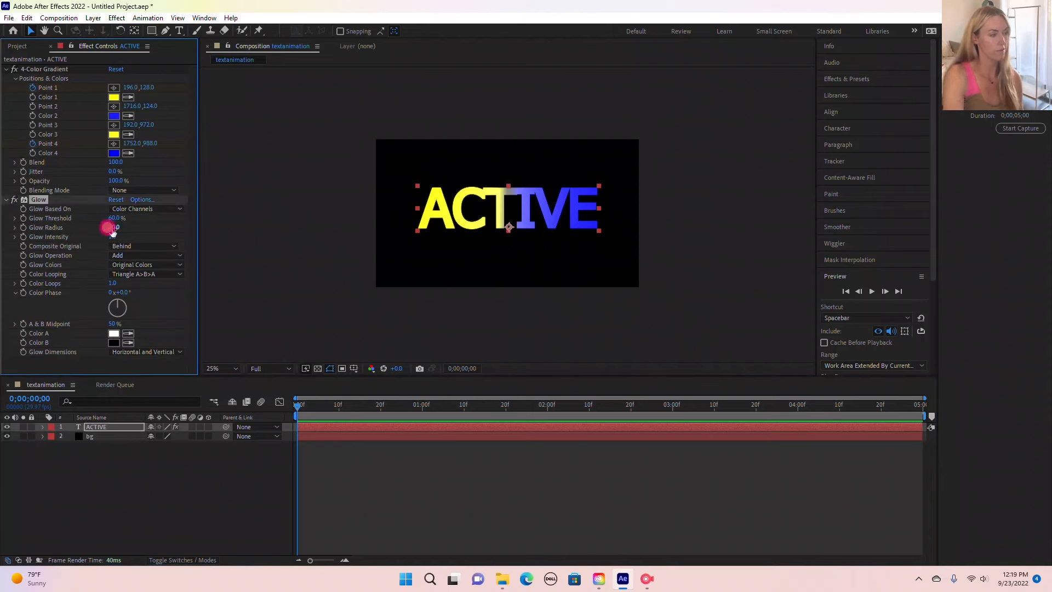
click(110, 225)
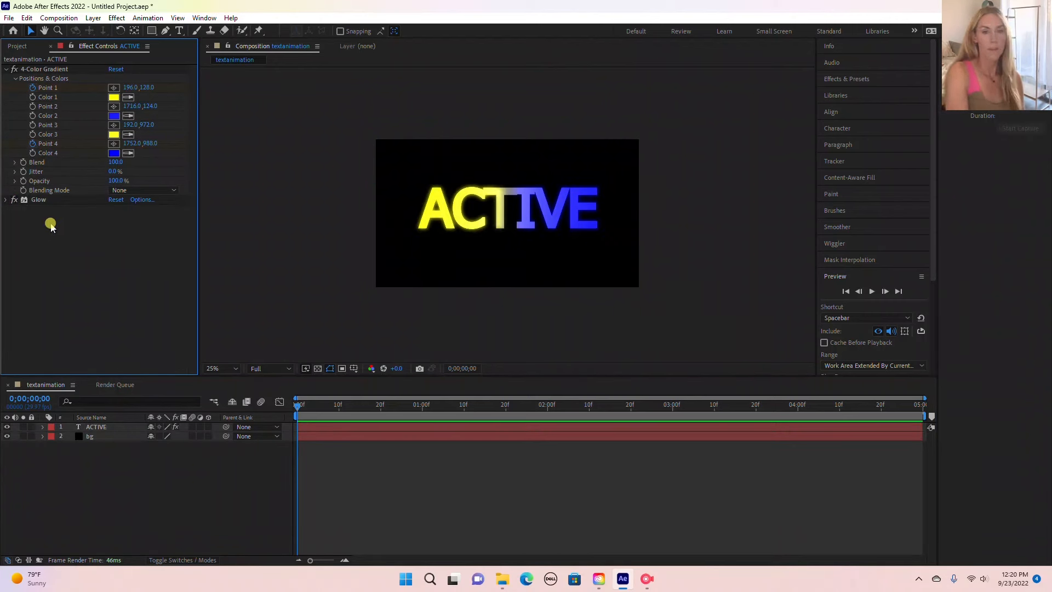
Remove the keyframes from the gradient's Point 1 and Point 4, and move Point 1 to 92, 516 at 0;00;00;00
click(33, 90)
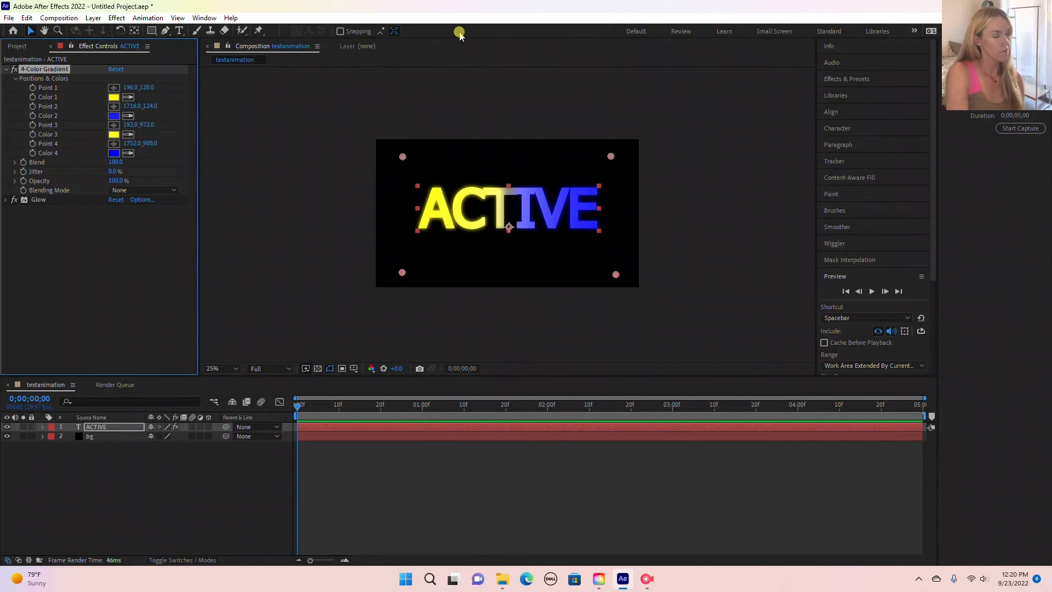
drag(403, 158, 385, 204)
drag(297, 406, 265, 405)
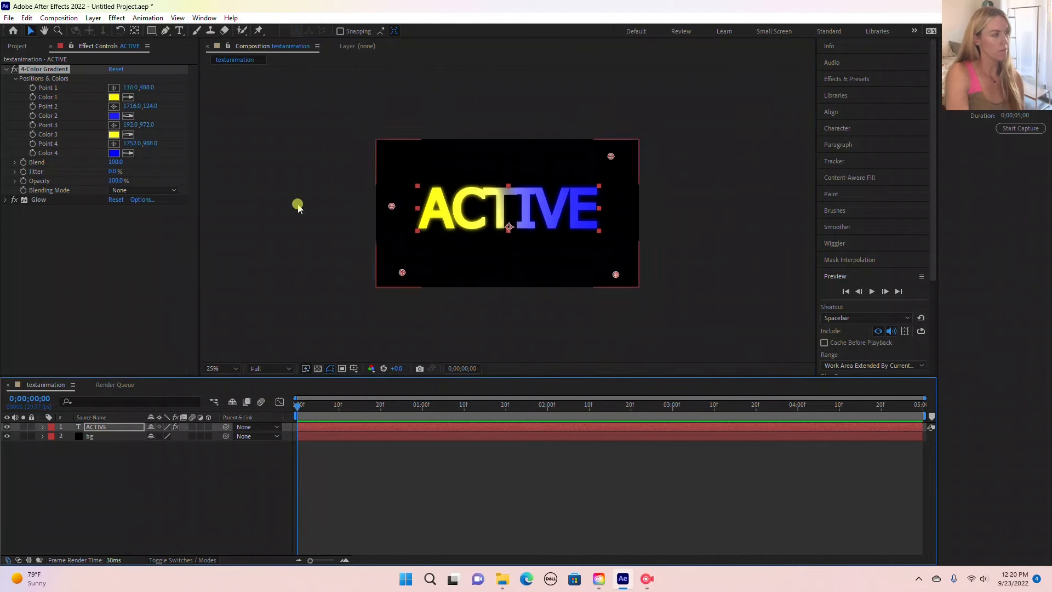
drag(389, 208, 385, 210)
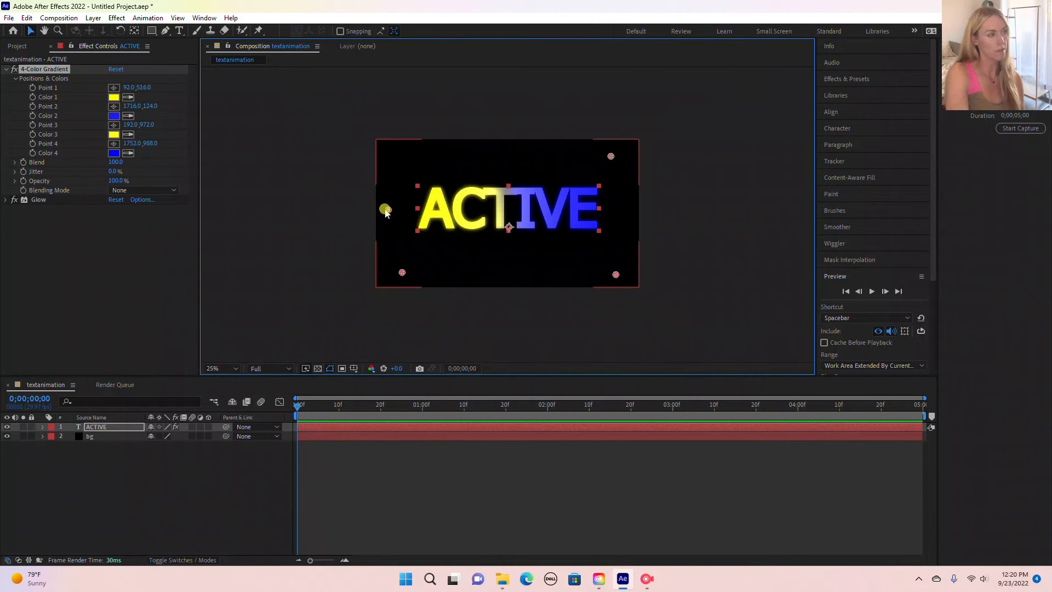
Keyframe Point 1 at 0;00;00;00, move it beyond the frame's right edge to 1964, 540 at 0;00;01;00, and scrub through the motion
click(32, 90)
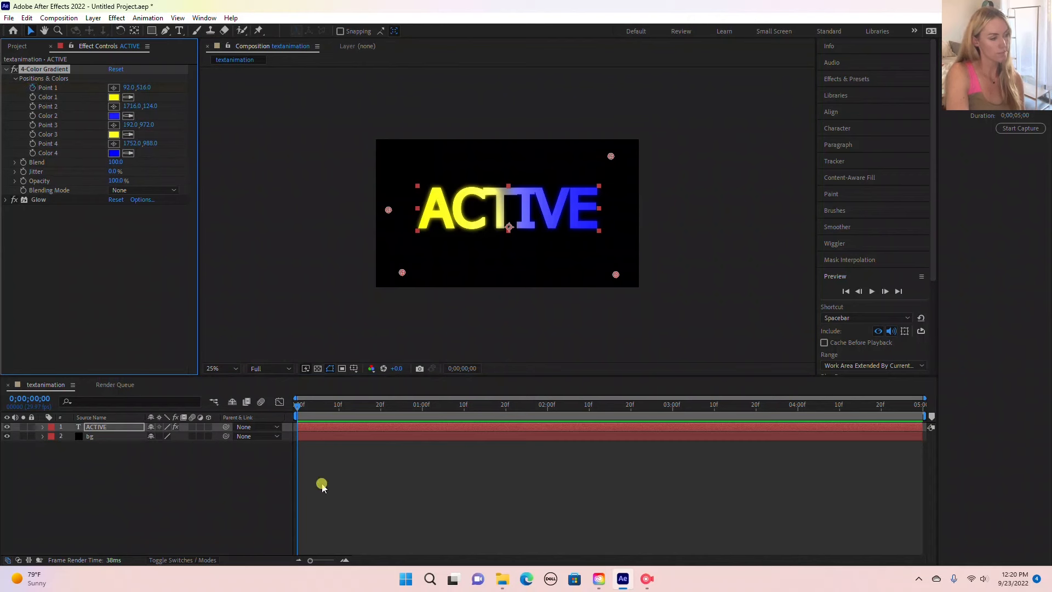
drag(292, 404, 421, 412)
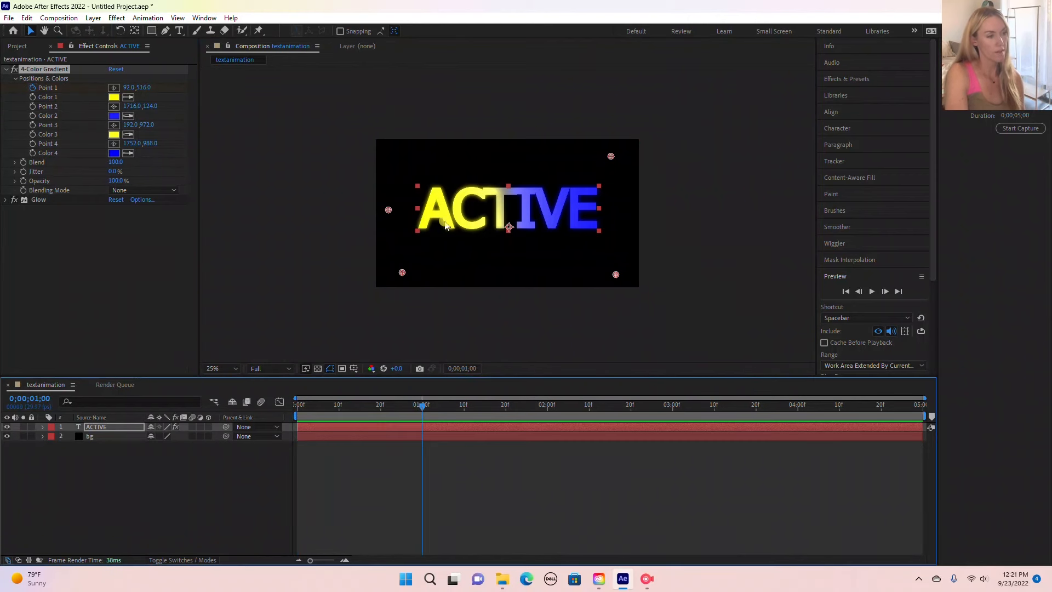
click(383, 213)
drag(387, 212, 642, 213)
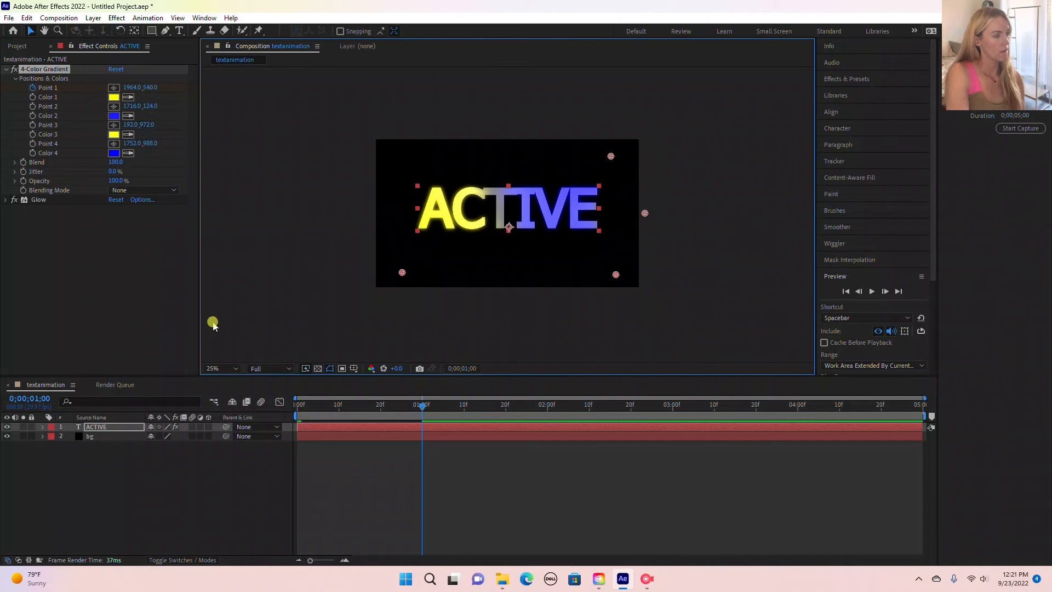
drag(420, 410, 188, 437)
Select the 4-Color Gradient effect on the ACTIVE layer and move its Point 3 to 148, 528
click(95, 427)
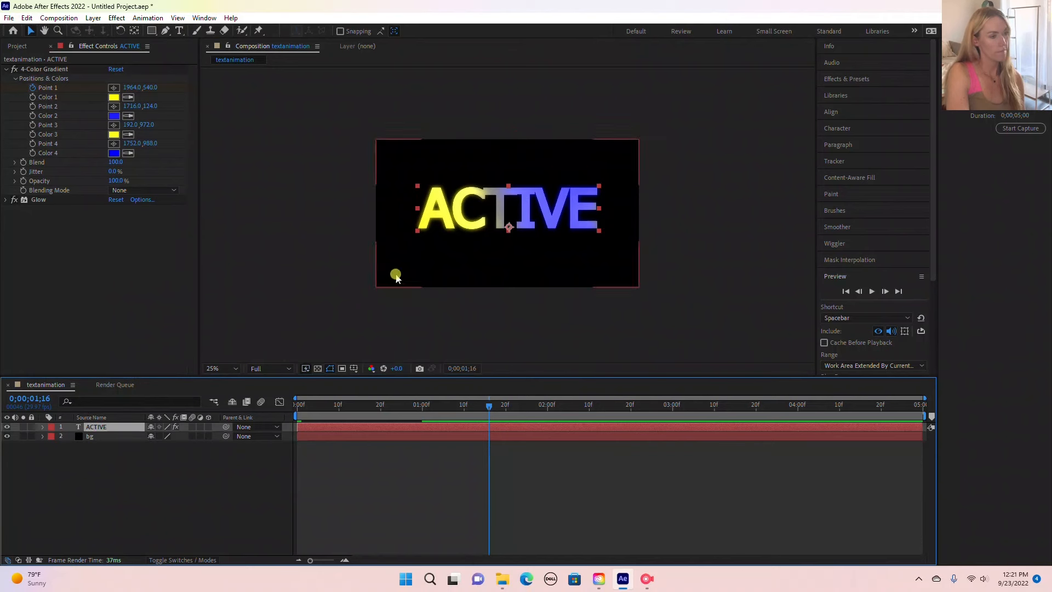
click(4, 70)
click(39, 71)
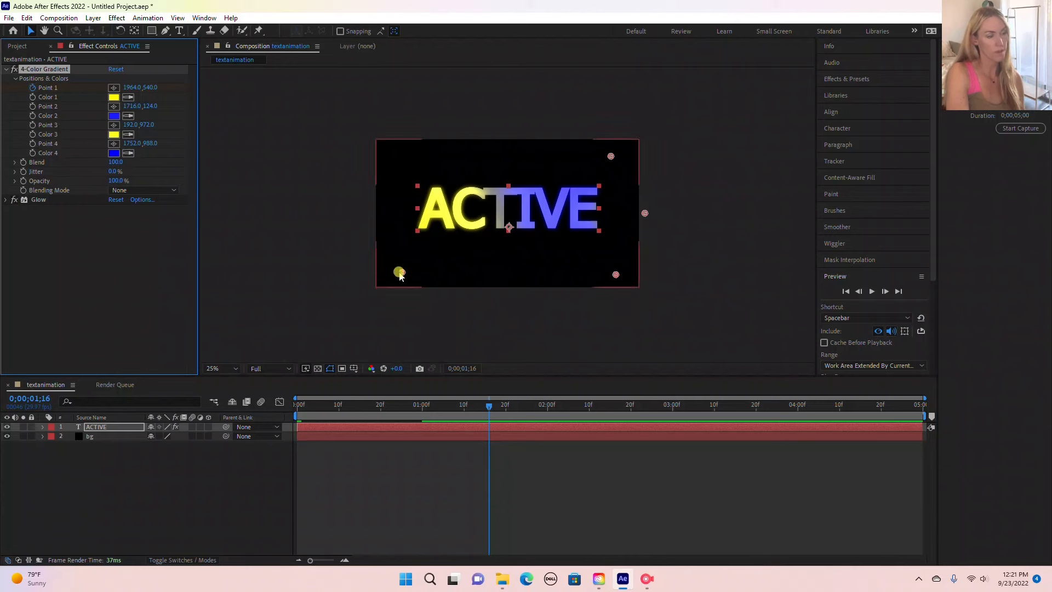
drag(400, 274, 396, 212)
Keyframe Color 3 at 0;00;00;00, and at 0;00;01;00 move Point 3 beyond the frame's right edge to 2176, 500
drag(489, 406, 195, 380)
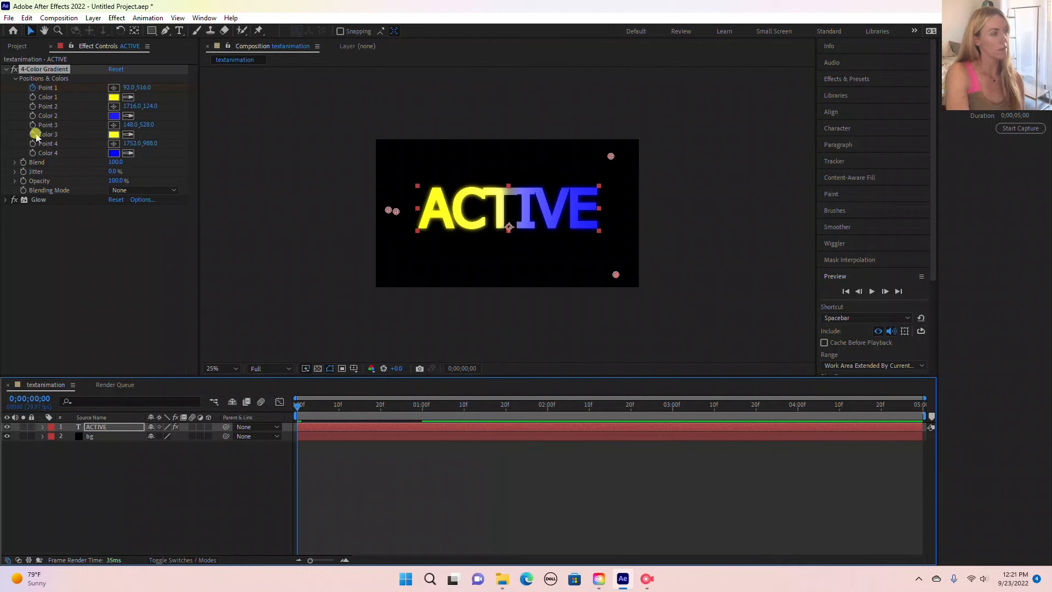
click(31, 137)
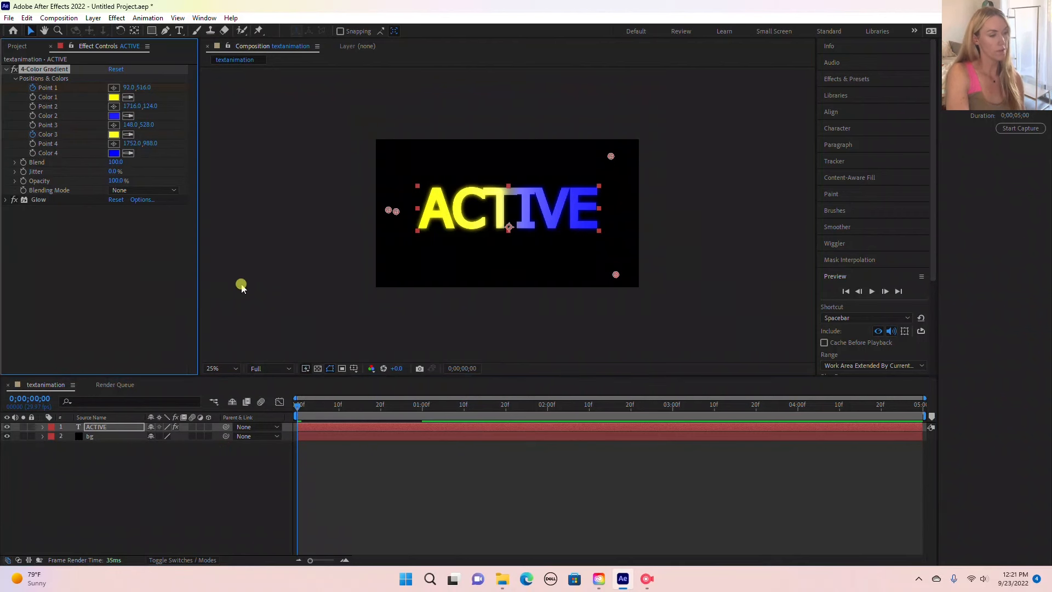
drag(299, 406, 422, 406)
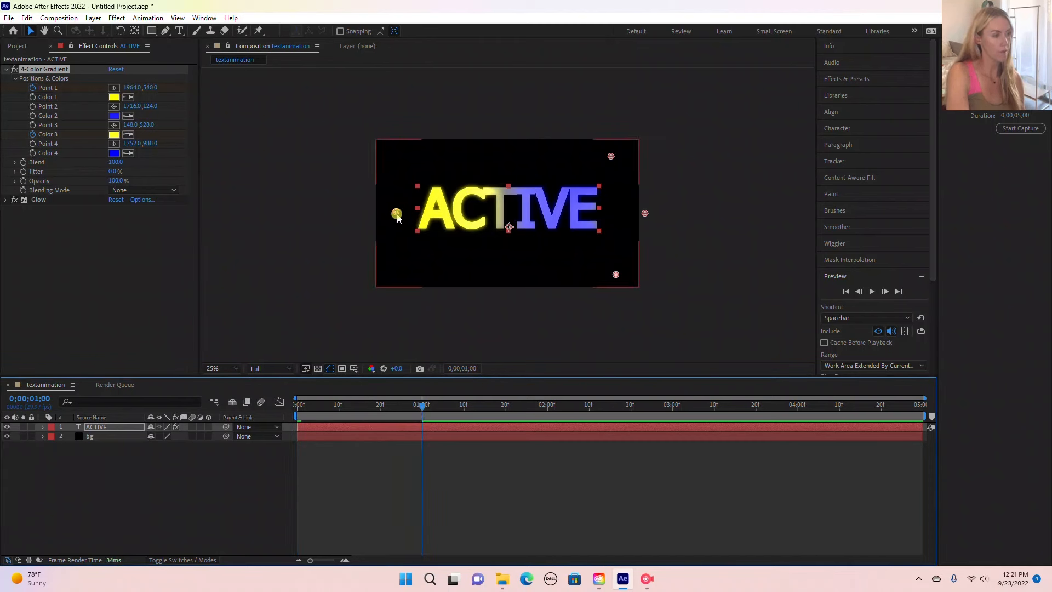
drag(397, 214, 674, 208)
drag(420, 405, 242, 428)
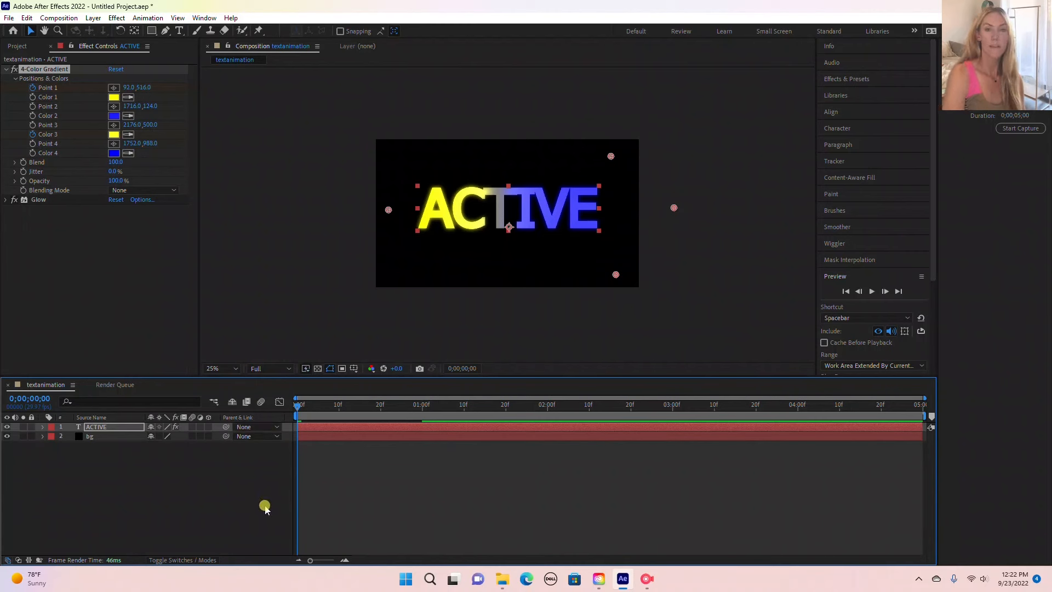